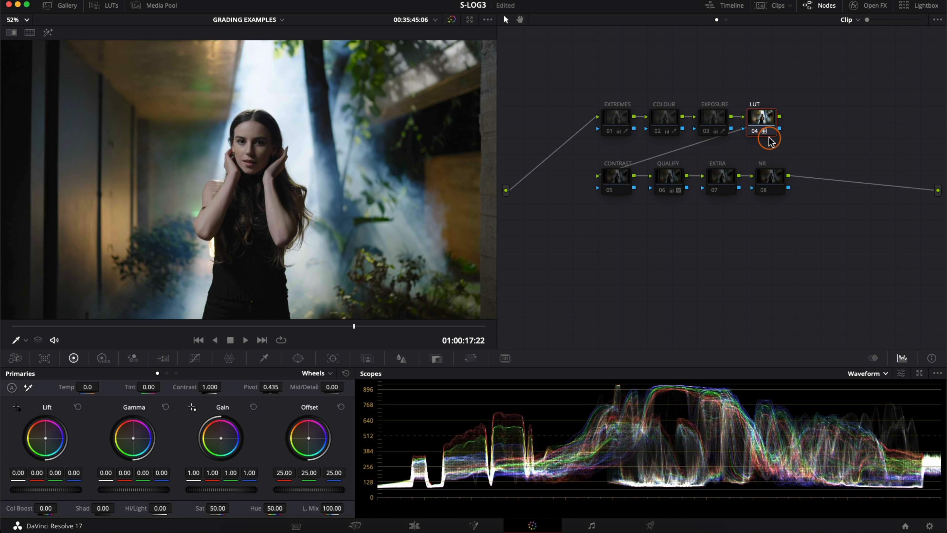
Check which LUT from the JOELFAM folder is assigned to the LUT node.
{"action": "right_click", "coordinate": [770, 122]}
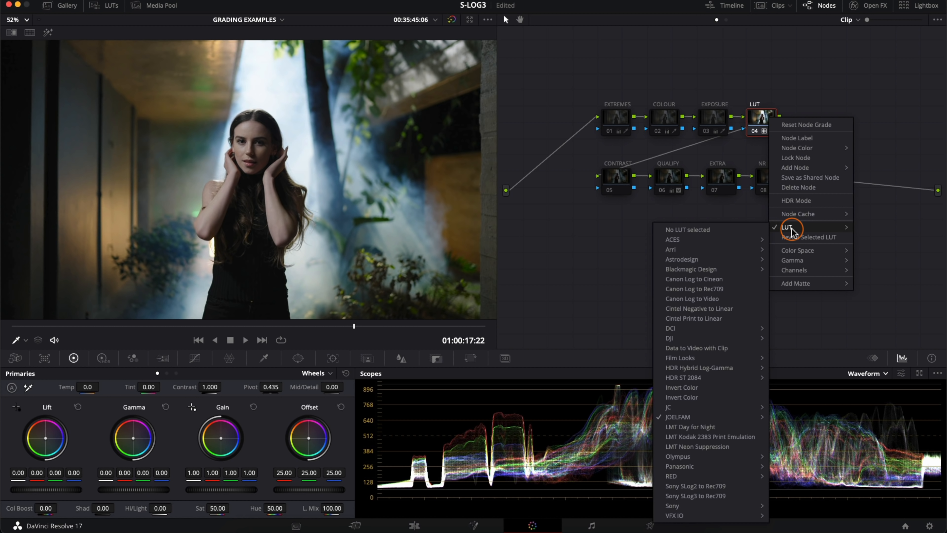
{"action": "mouse_move", "coordinate": [798, 250]}
{"action": "mouse_move", "coordinate": [795, 227]}
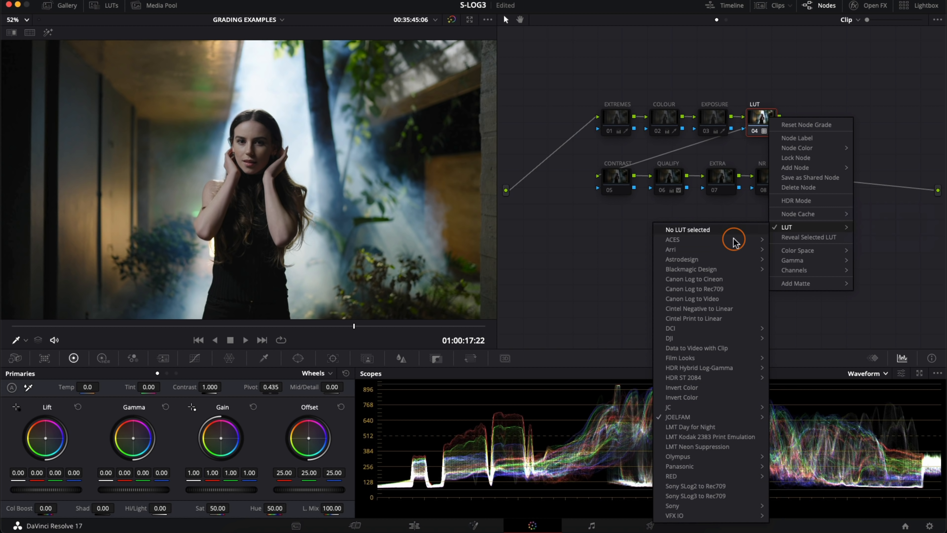
{"action": "mouse_move", "coordinate": [700, 417]}
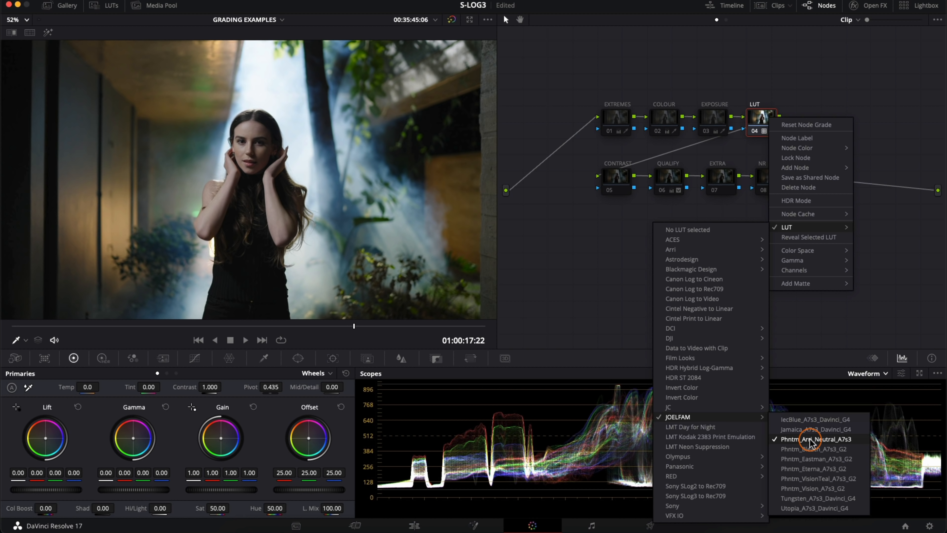
{"action": "left_click", "coordinate": [761, 112]}
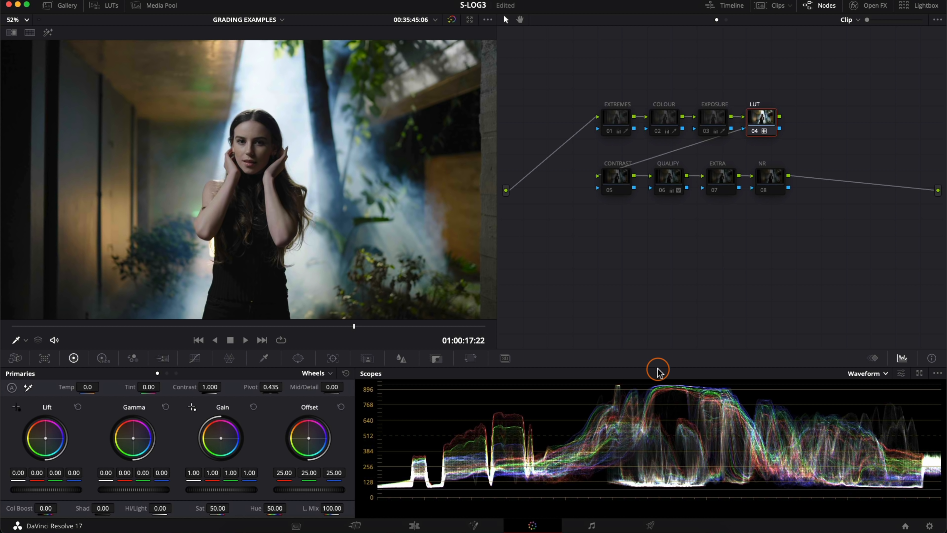
Examine the clip's highlights in an enlarged waveform scope and return to the node graph.
{"action": "left_click", "coordinate": [919, 373]}
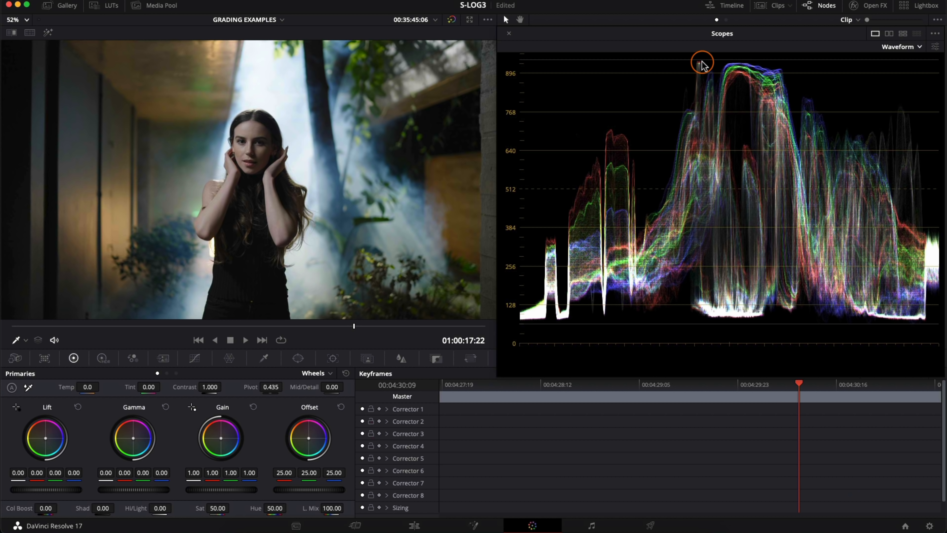
{"action": "key", "text": "ctrl+shift+w"}
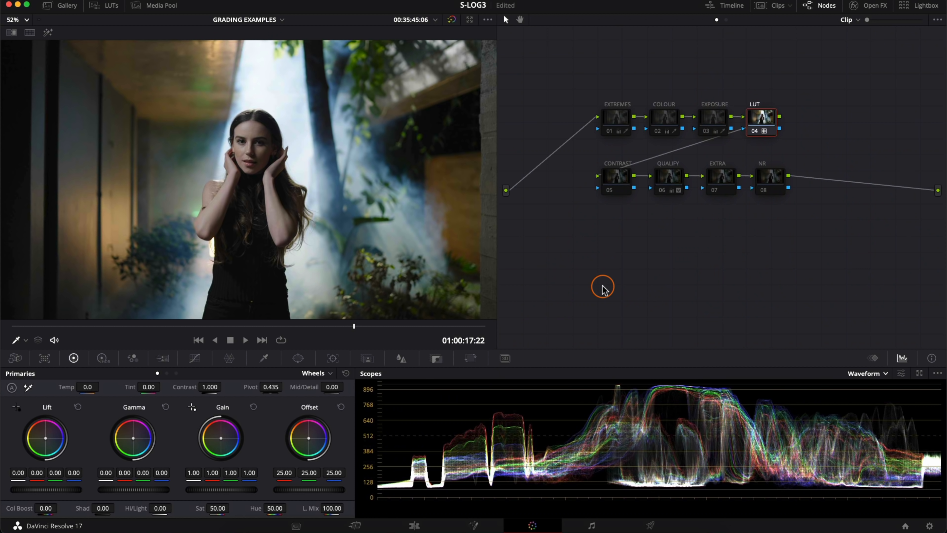
Enable the EXTREMES node, open its qualifier and highlight the qualified area in the viewer.
{"action": "left_click", "coordinate": [614, 116]}
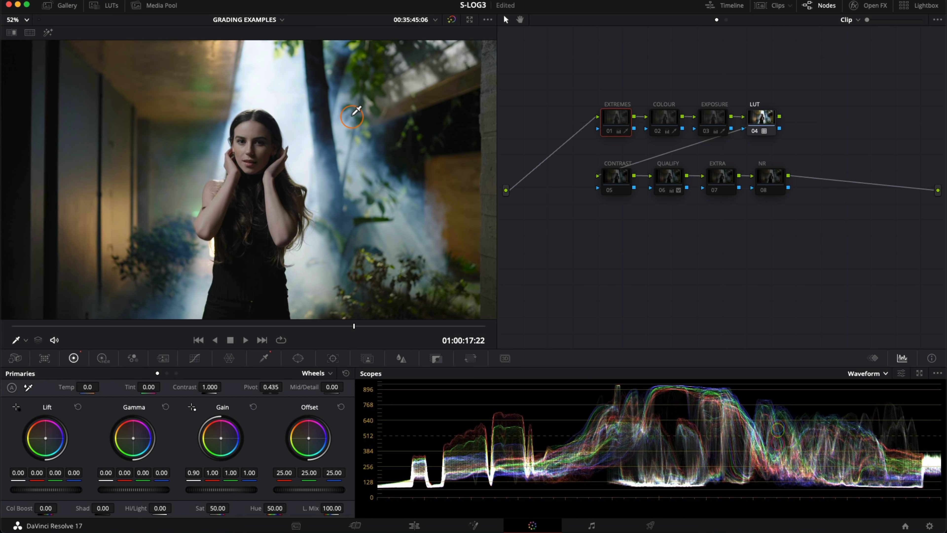
{"action": "left_click", "coordinate": [319, 109]}
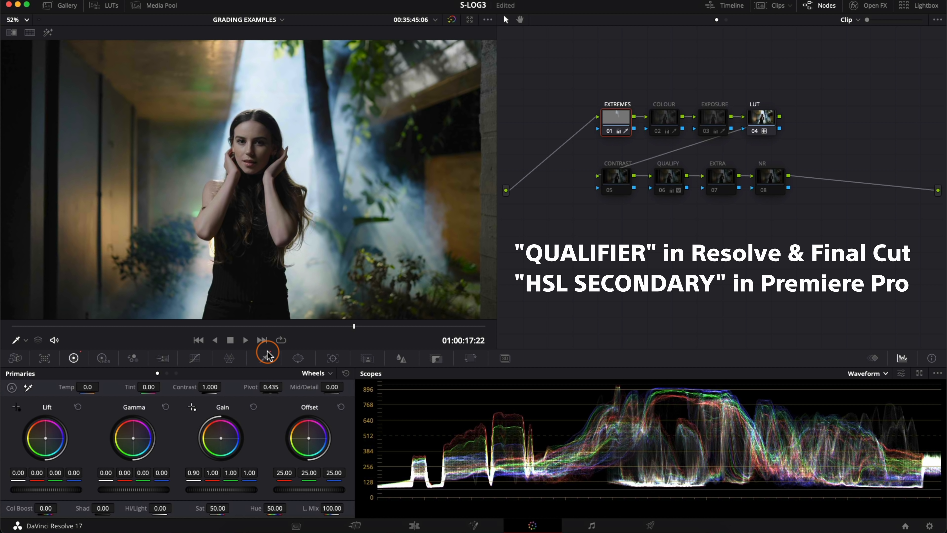
{"action": "left_click", "coordinate": [264, 358]}
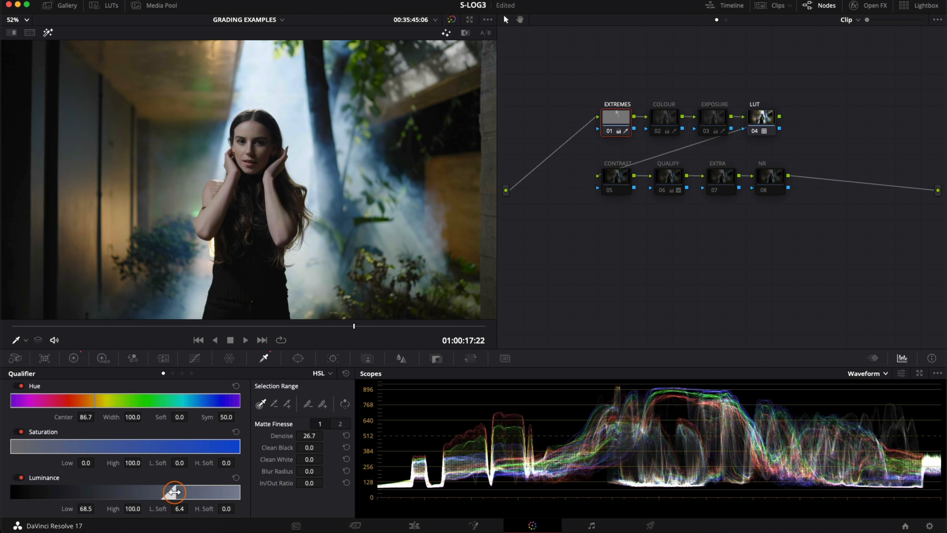
{"action": "key", "text": "shift+h"}
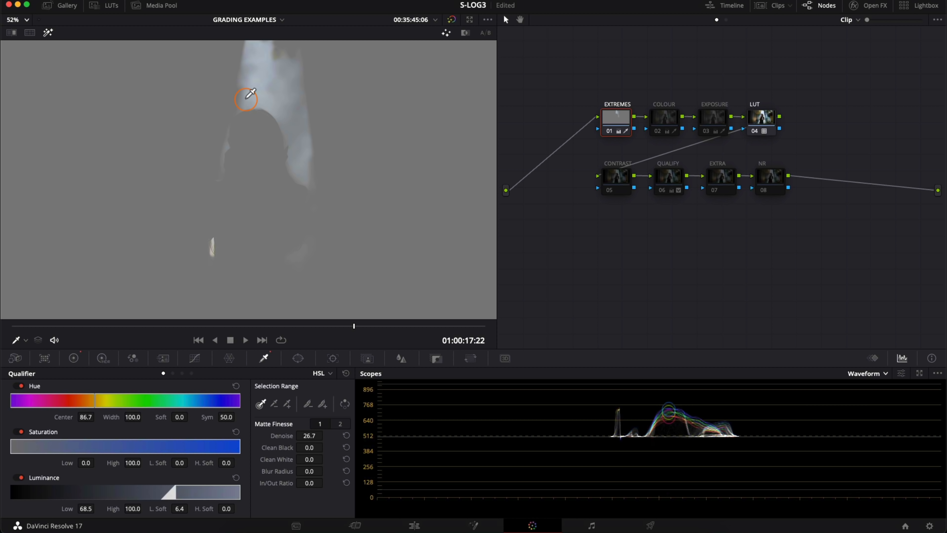
Try a luminance low of 64.0 in the EXTREMES qualifier and return it to 68.5.
{"action": "mouse_move", "coordinate": [179, 501]}
{"action": "left_mouse_down"}
{"action": "mouse_move", "coordinate": [151, 495]}
{"action": "mouse_move", "coordinate": [164, 494]}
{"action": "left_mouse_up"}
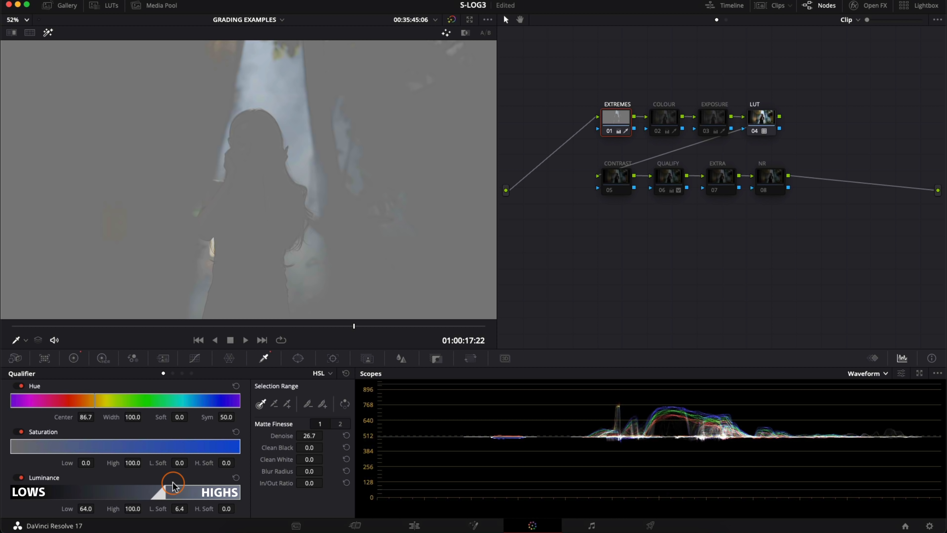
{"action": "left_click_drag", "start_coordinate": [165, 491], "coordinate": [177, 492]}
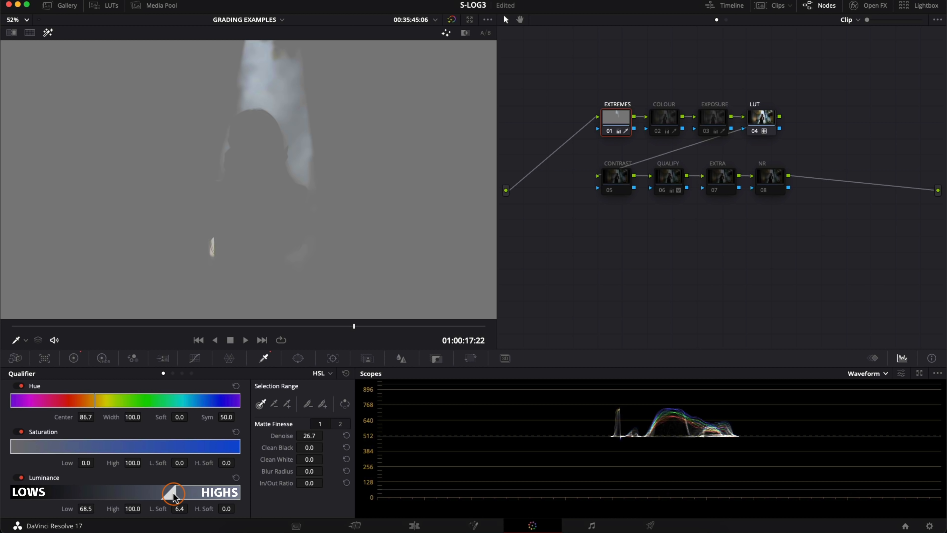
Review the EXTREMES node's Gain in the primary wheels and turn off the highlight view.
{"action": "left_click", "coordinate": [73, 358]}
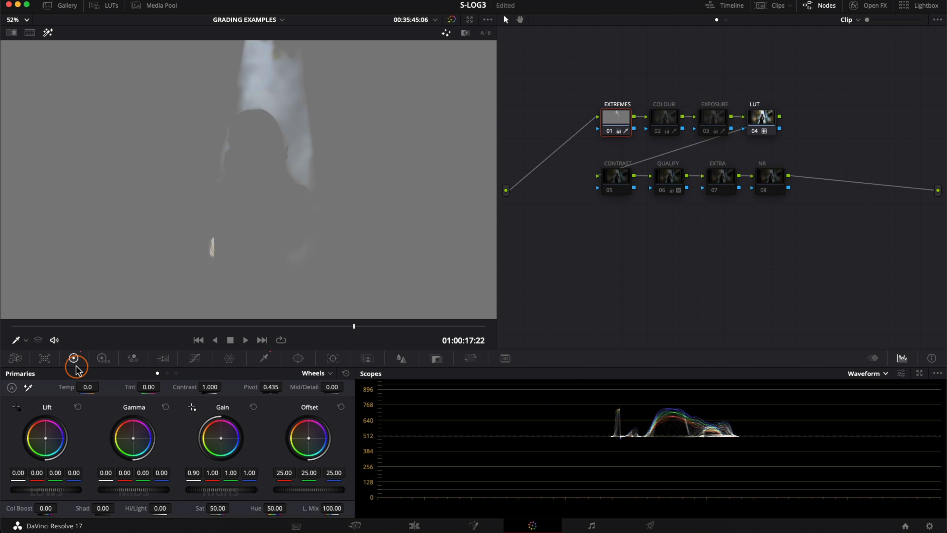
{"action": "mouse_move", "coordinate": [194, 475]}
{"action": "left_mouse_down"}
{"action": "mouse_move", "coordinate": [229, 479]}
{"action": "mouse_move", "coordinate": [193, 489]}
{"action": "left_mouse_up"}
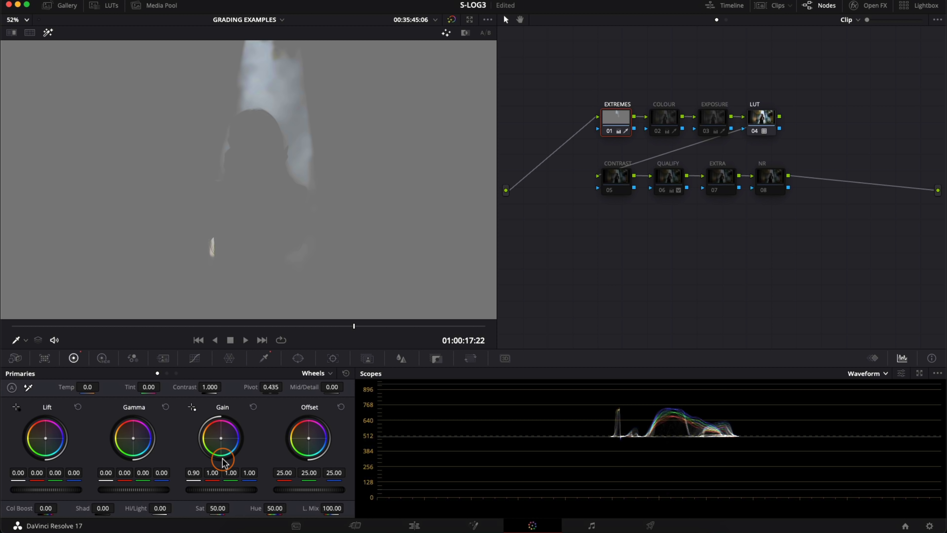
{"action": "key", "text": "shift+h"}
Toggle the EXTREMES node off and on repeatedly to compare the highlights, leaving it enabled.
{"action": "key", "text": "ctrl+d"}
{"action": "key", "text": "ctrl+d"}
{"action": "key", "text": "ctrl+d"}
{"action": "key", "text": "ctrl+d"}
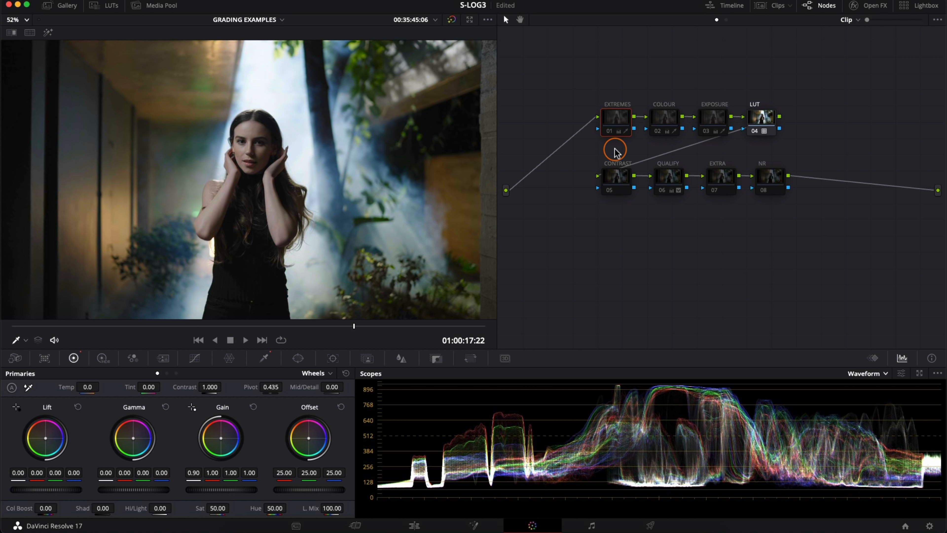
{"action": "key", "text": "ctrl+d"}
{"action": "key", "text": "ctrl+d"}
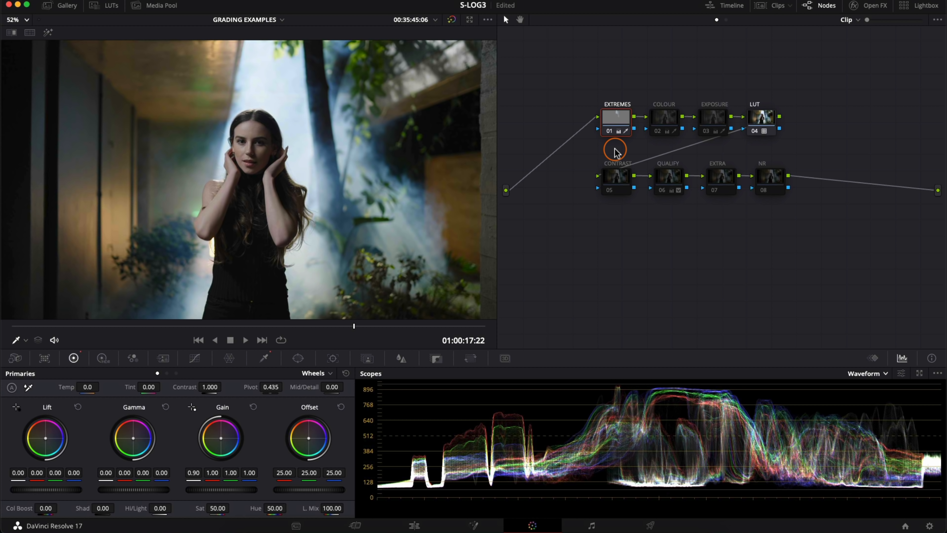
{"action": "key", "text": "ctrl+d"}
{"action": "key", "text": "ctrl+d"}
{"action": "left_click", "coordinate": [254, 185]}
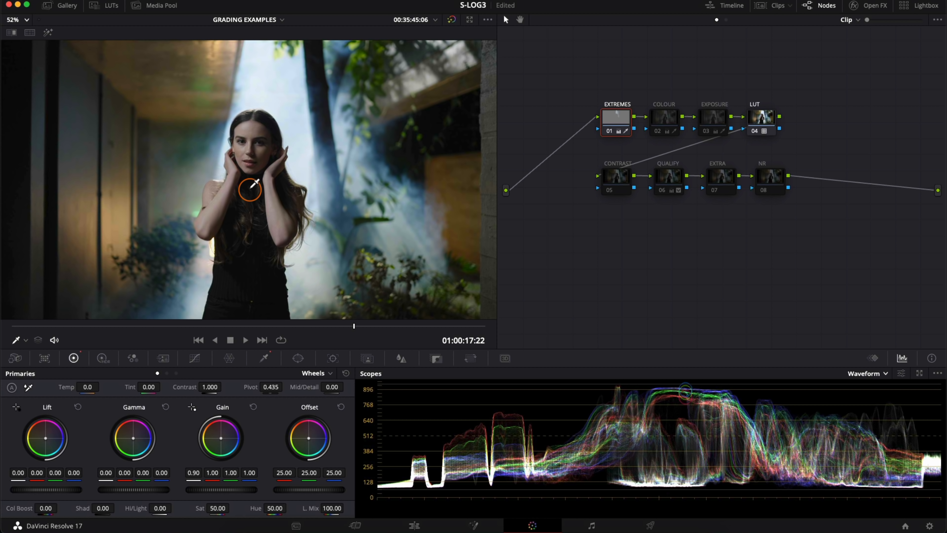
{"action": "left_click", "coordinate": [440, 220]}
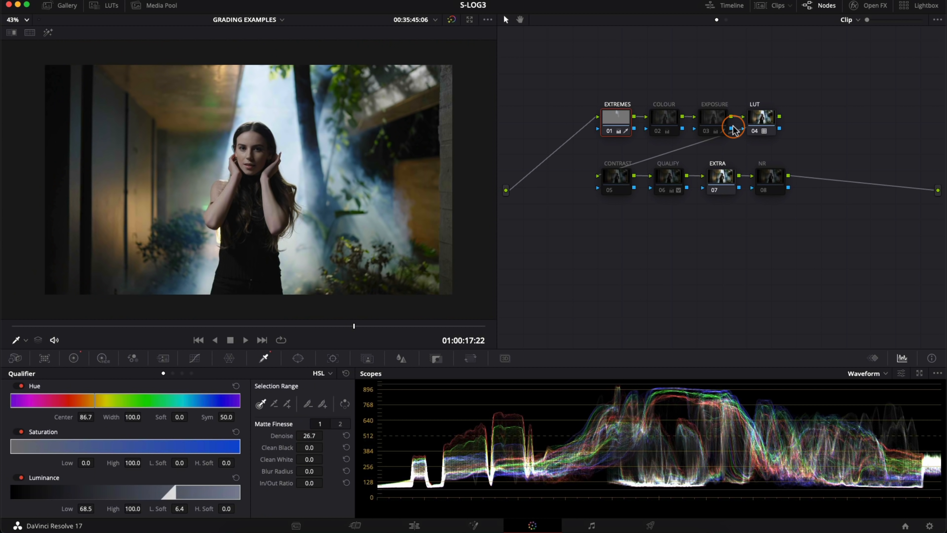
Compare the image and waveform with the LUT node disabled and enabled, and reselect the EXTREMES node.
{"action": "left_click", "coordinate": [759, 122]}
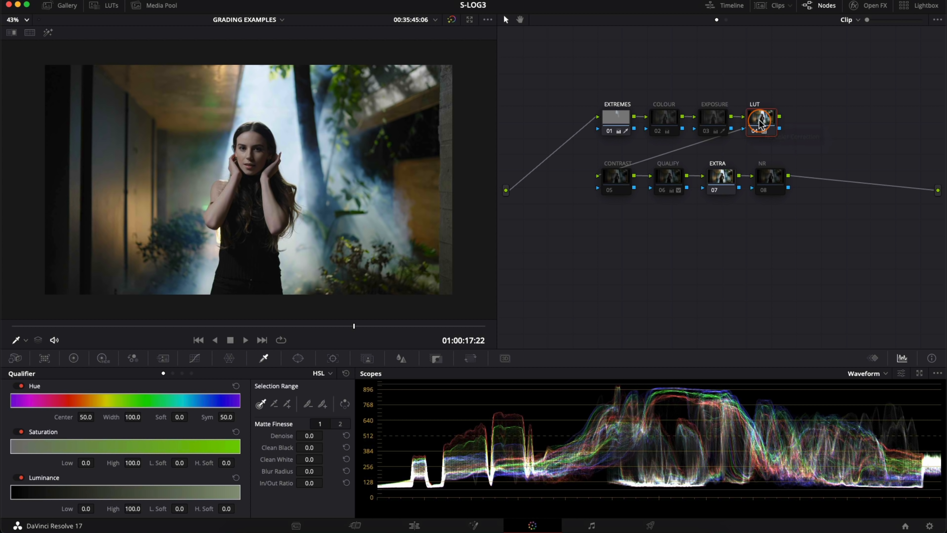
{"action": "left_click", "coordinate": [618, 123]}
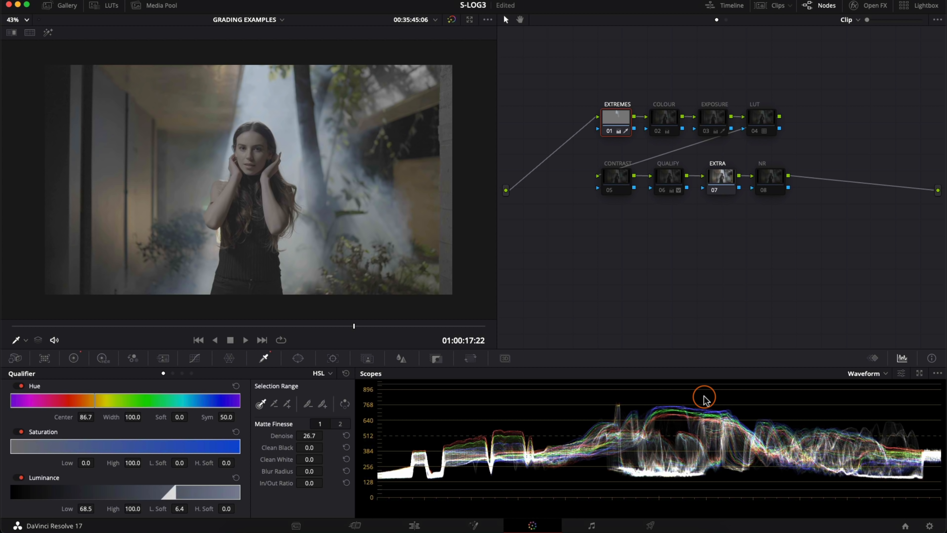
{"action": "left_click", "coordinate": [765, 124]}
{"action": "key", "text": "ctrl+d"}
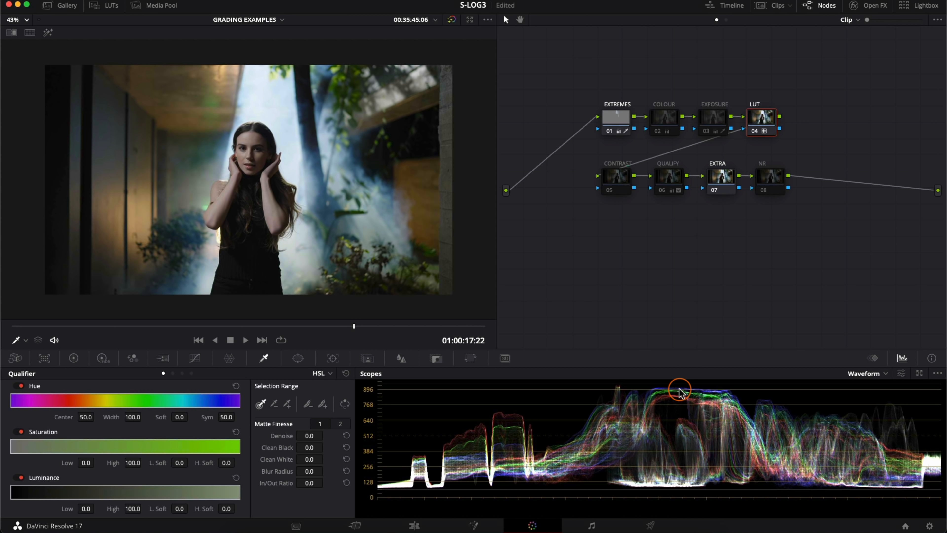
{"action": "left_click", "coordinate": [616, 118]}
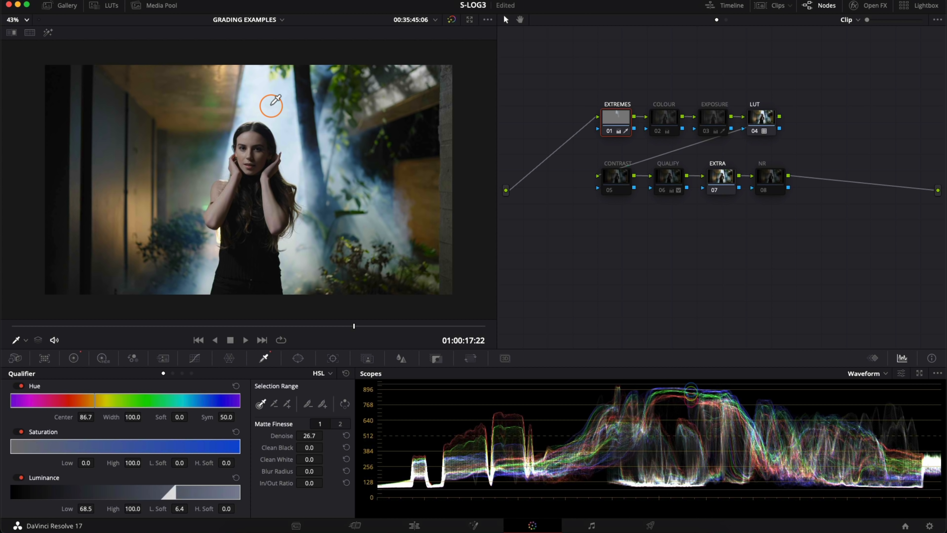
Enable the COLOUR node and toggle it off and on to compare its colour correction.
{"action": "left_click", "coordinate": [658, 123]}
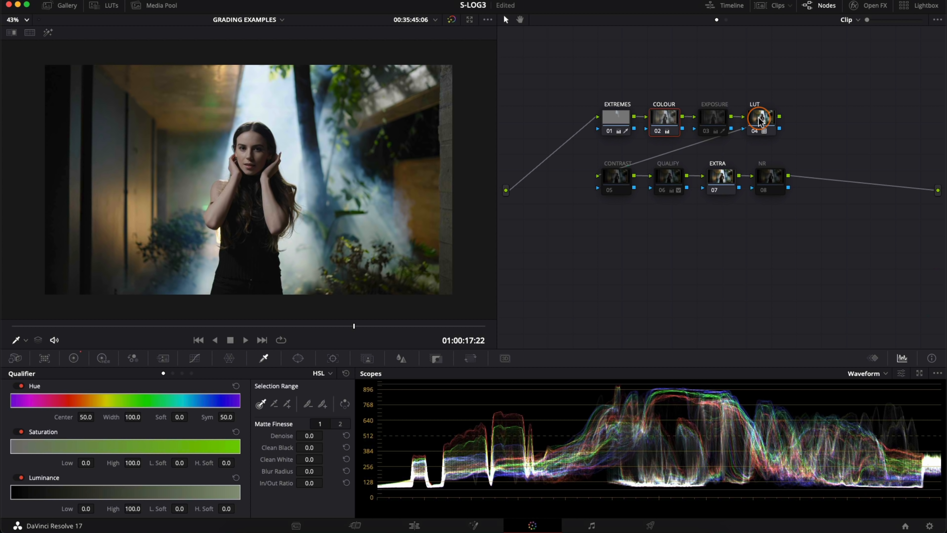
{"action": "key", "text": "ctrl+d"}
{"action": "key", "text": "ctrl+d"}
Examine the COLOUR node's primary wheel settings against the enlarged waveform scope, and restore the node graph.
{"action": "left_click", "coordinate": [17, 20]}
{"action": "left_click", "coordinate": [19, 36]}
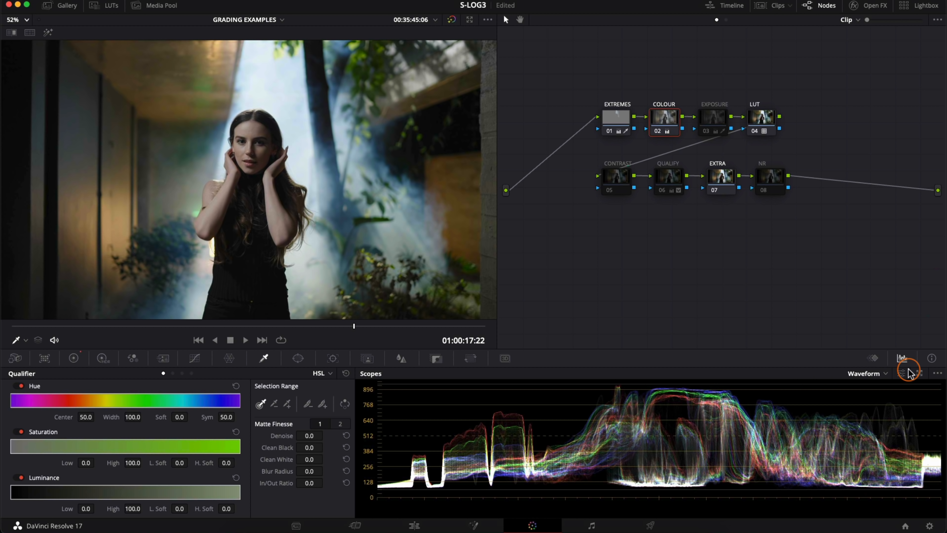
{"action": "left_click", "coordinate": [920, 373]}
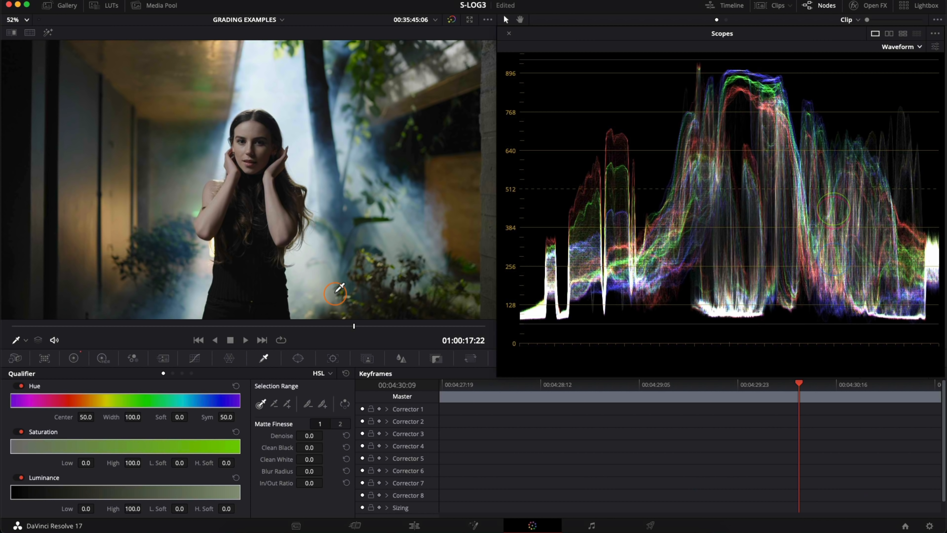
{"action": "left_click", "coordinate": [75, 359]}
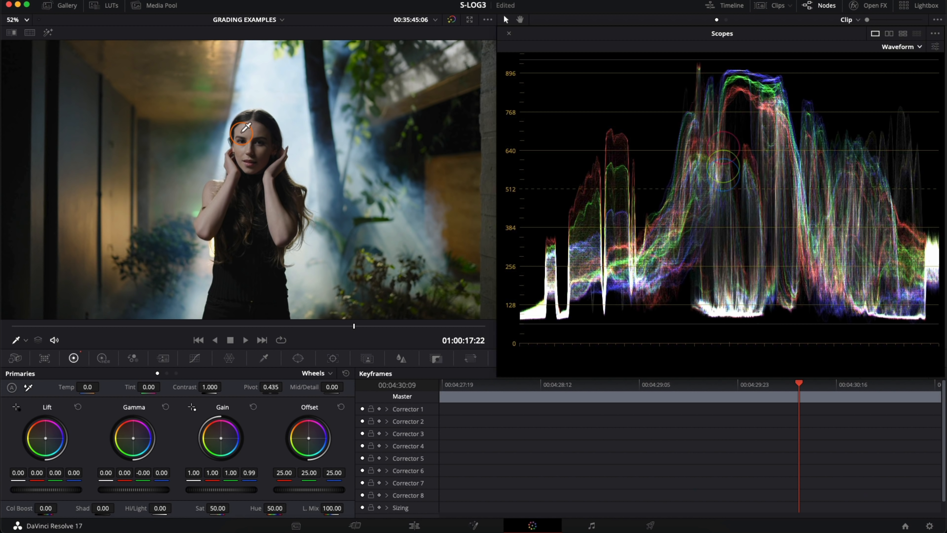
{"action": "left_click", "coordinate": [509, 35]}
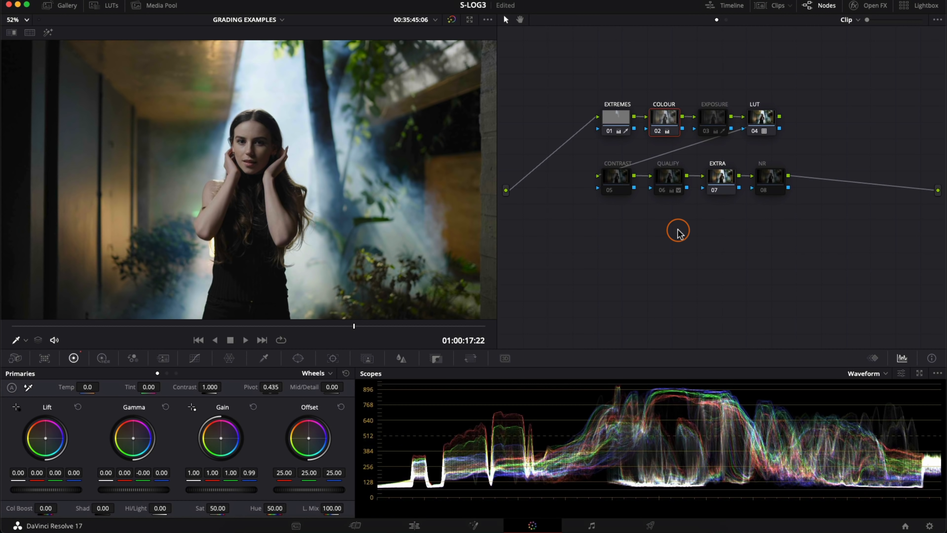
Enable the EXPOSURE node and examine the shadows and highlights in the enlarged waveform scope.
{"action": "left_click", "coordinate": [705, 125]}
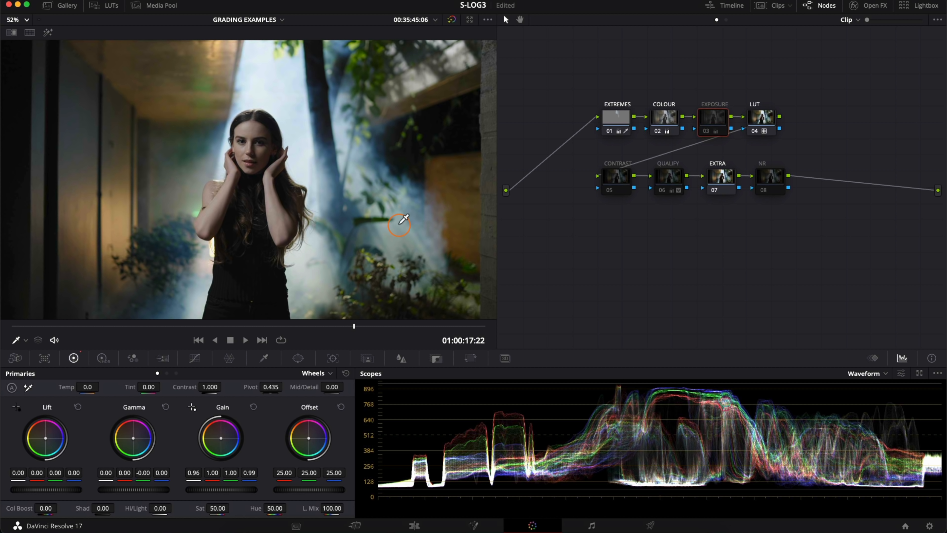
{"action": "key", "text": "super+d"}
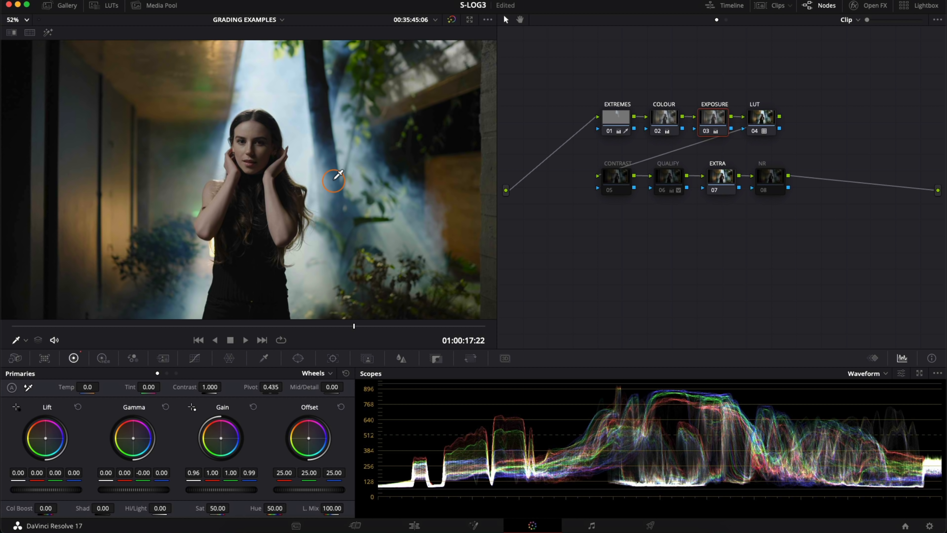
{"action": "left_click", "coordinate": [920, 373]}
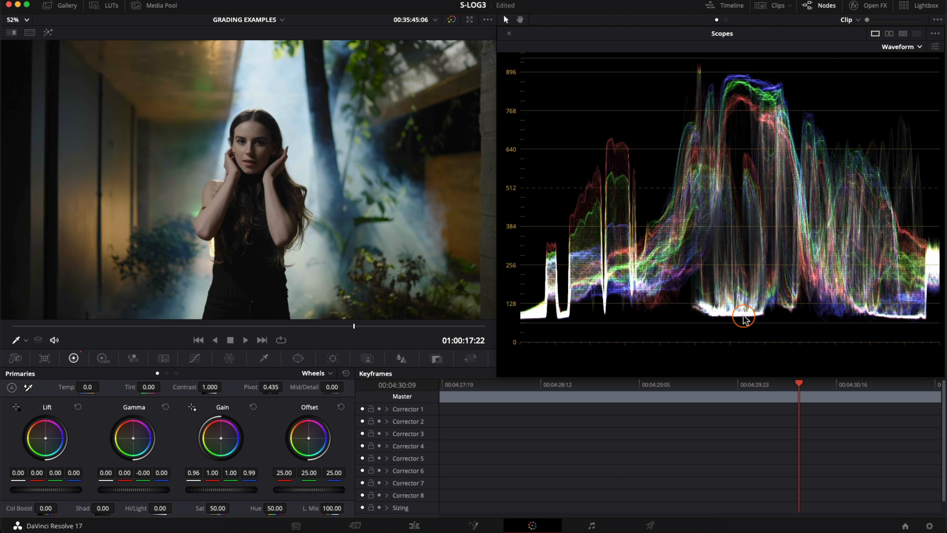
{"action": "scroll", "coordinate": [454, 262], "scroll_direction": "up", "scroll_amount": 1}
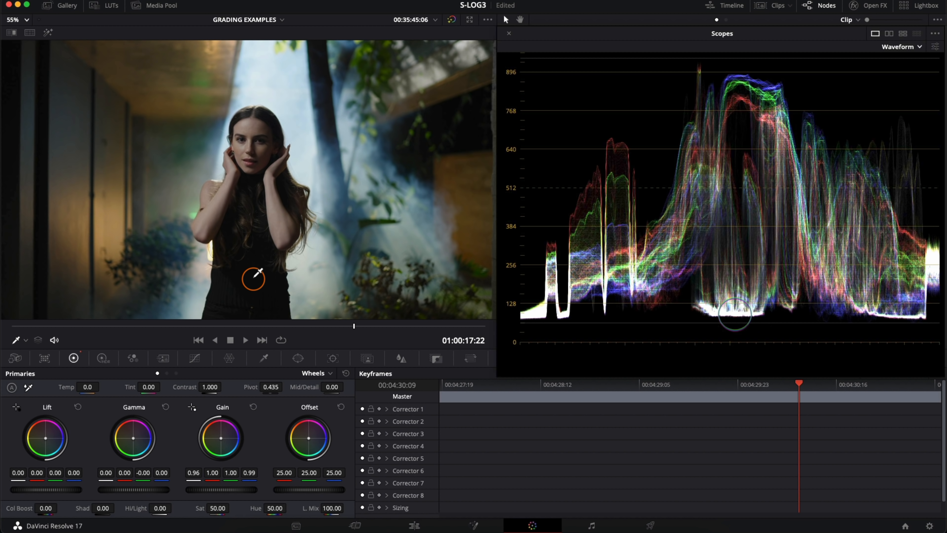
{"action": "left_click", "coordinate": [508, 34]}
Enable the QUALIFY node and preview its qualified skin area with the highlight view on and off.
{"action": "left_click", "coordinate": [668, 177]}
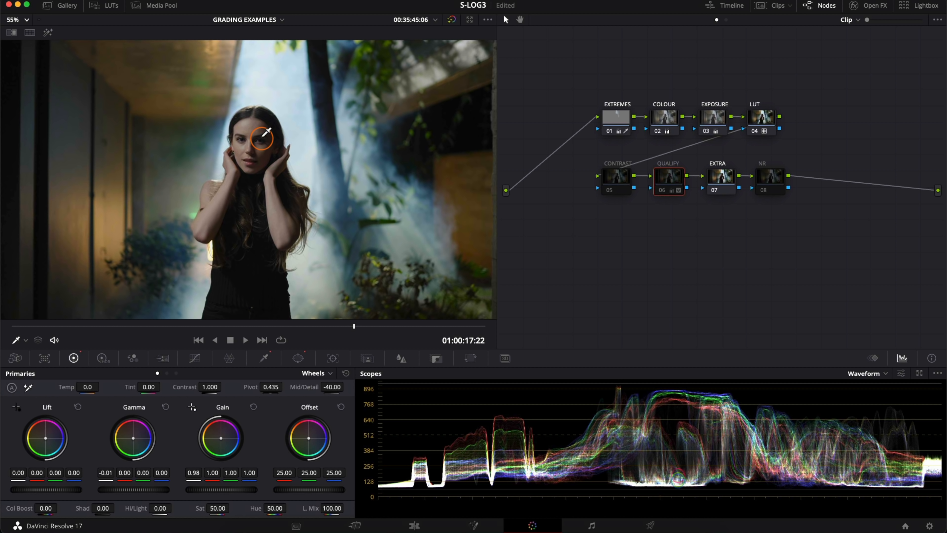
{"action": "key", "text": "ctrl+d"}
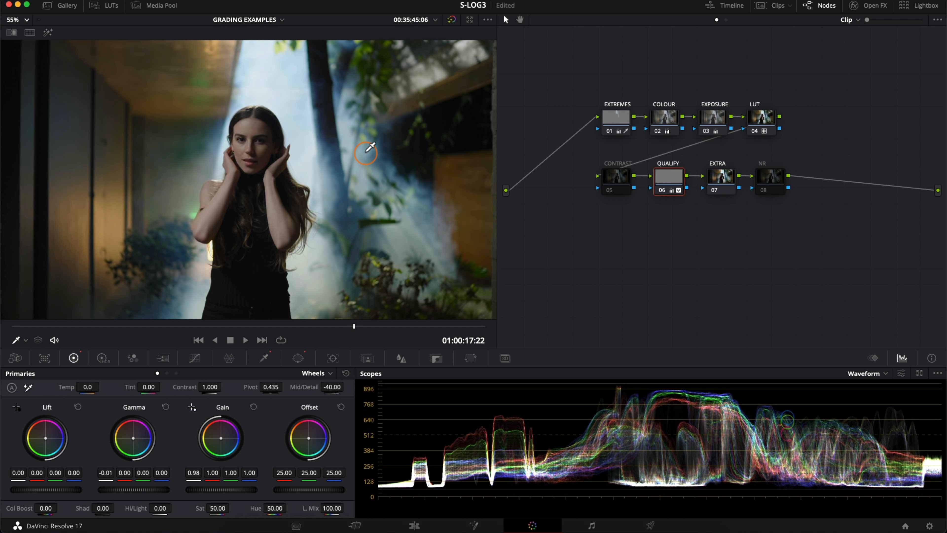
{"action": "key", "text": "shift+h"}
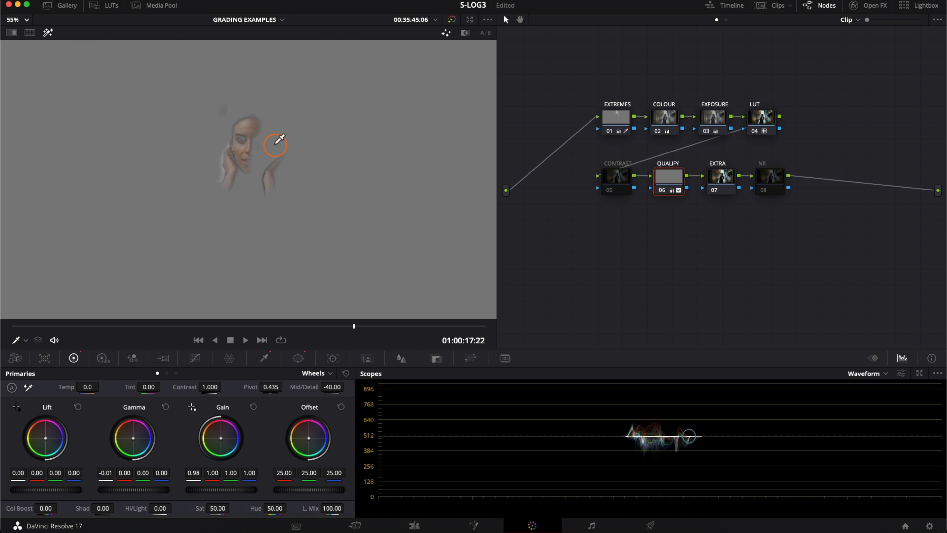
{"action": "key", "text": "shift+h"}
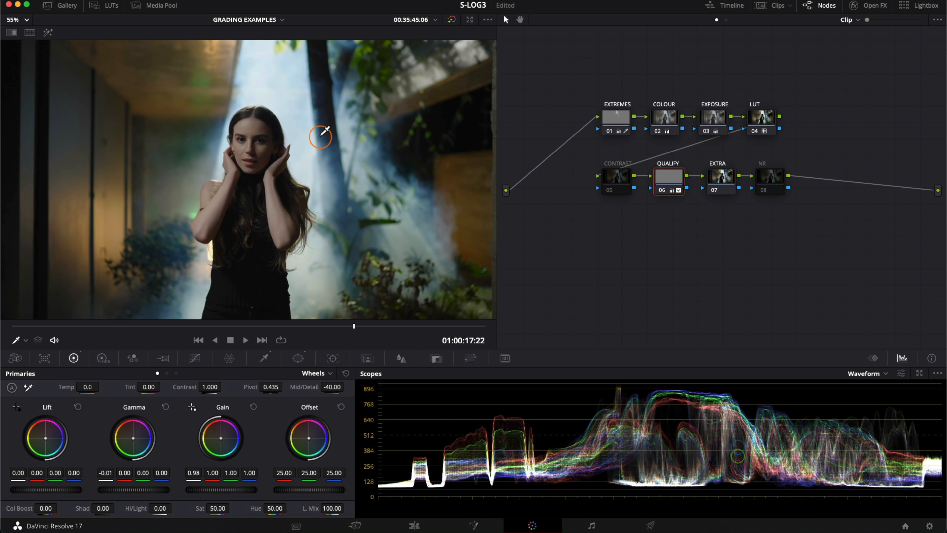
Compare the image with the QUALIFY node off and on, inspecting the face up close and the enlarged waveform scope.
{"action": "key", "text": "ctrl+d"}
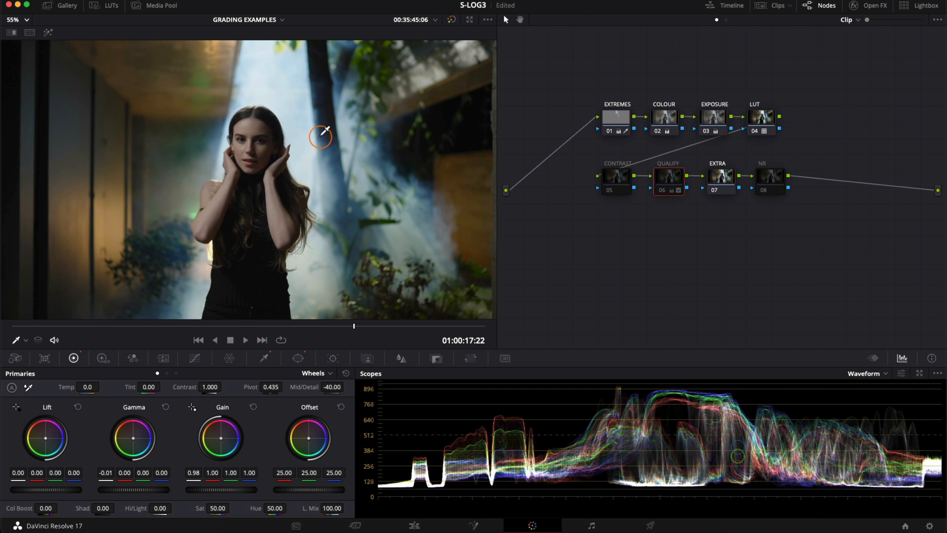
{"action": "key", "text": "ctrl+d"}
{"action": "scroll", "coordinate": [274, 133], "scroll_direction": "up", "scroll_amount": 3}
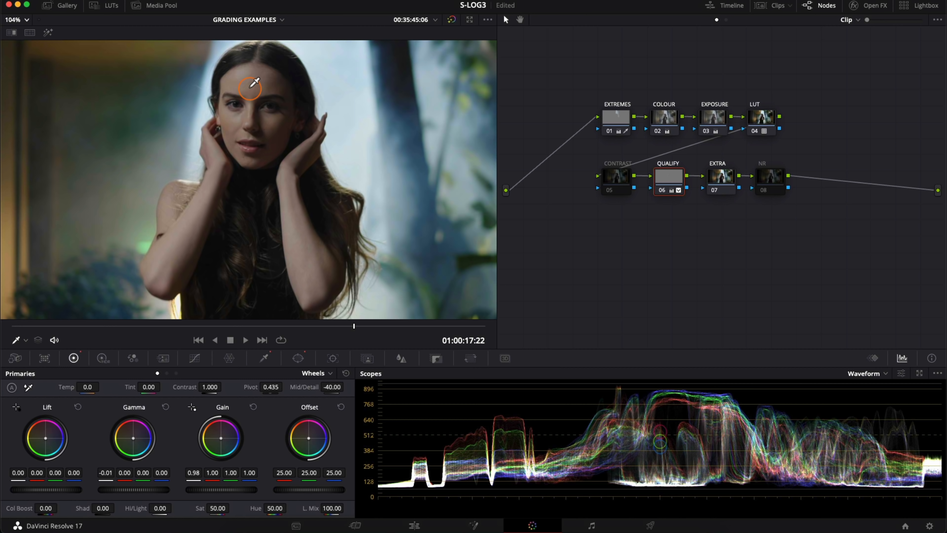
{"action": "scroll", "coordinate": [344, 100], "scroll_direction": "down", "scroll_amount": 3}
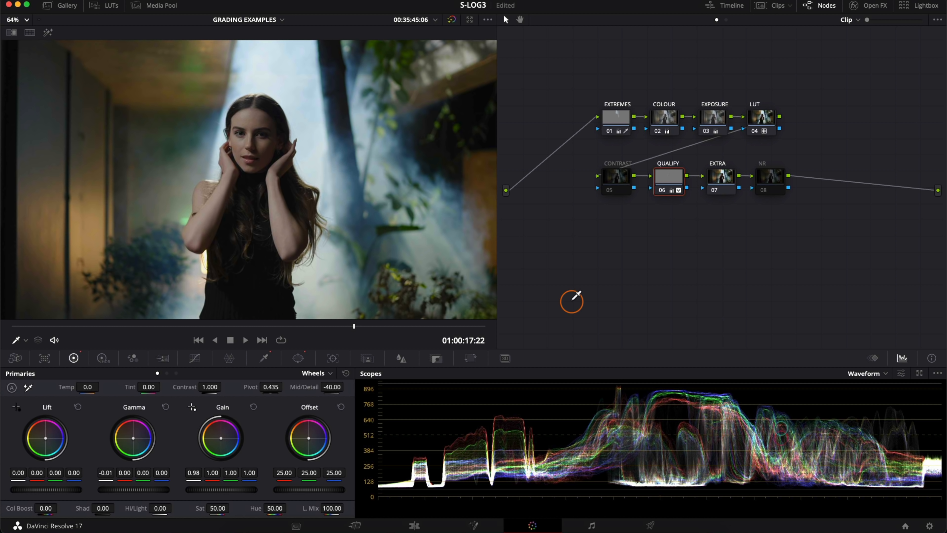
{"action": "left_click", "coordinate": [920, 373]}
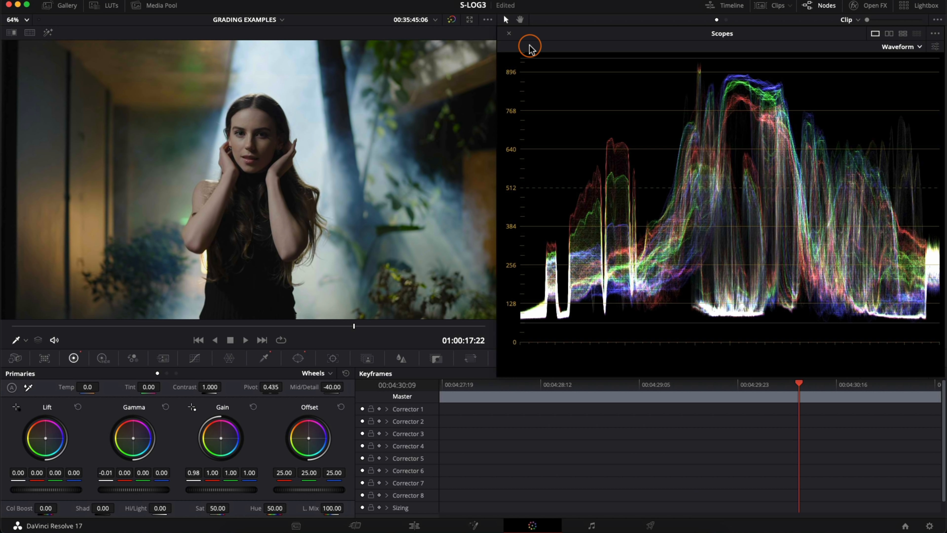
{"action": "left_click", "coordinate": [509, 33]}
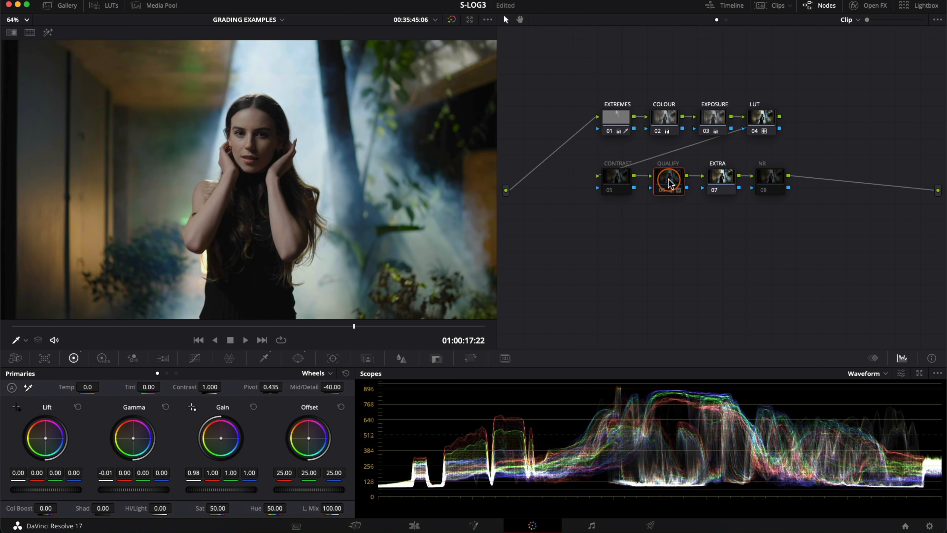
Examine the QUALIFY node's HSL qualifier ranges with the highlight view, and compare the node off and on.
{"action": "left_click", "coordinate": [264, 358]}
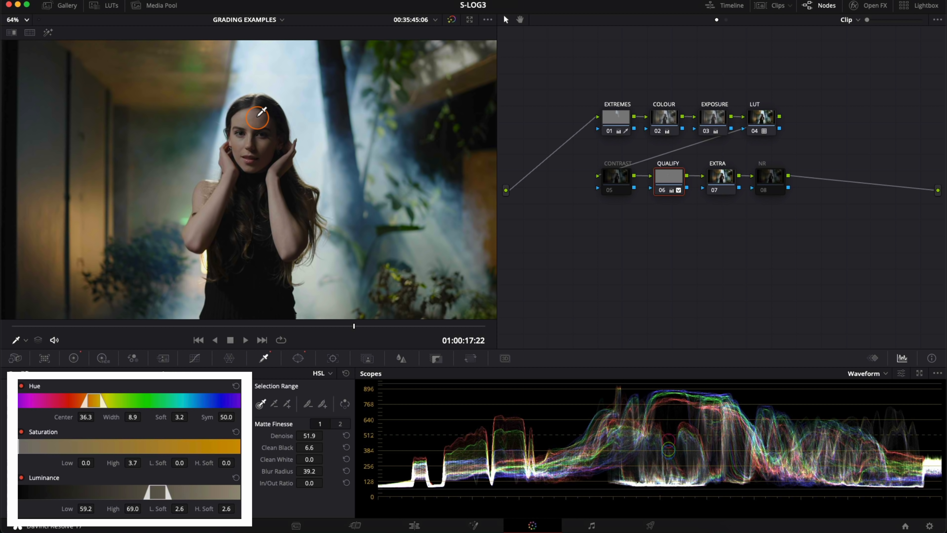
{"action": "key", "text": "shift+h"}
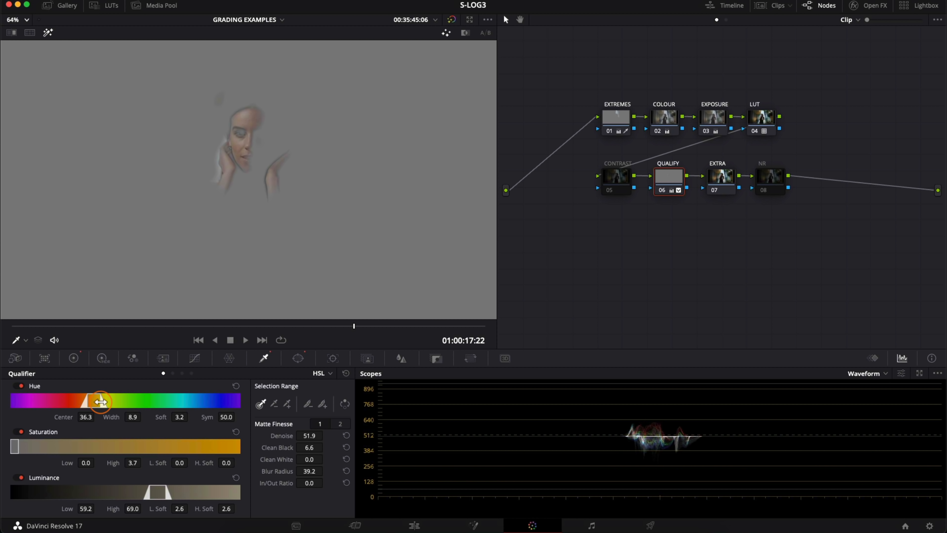
{"action": "mouse_move", "coordinate": [93, 401]}
{"action": "left_mouse_down"}
{"action": "mouse_move", "coordinate": [106, 400]}
{"action": "mouse_move", "coordinate": [85, 401]}
{"action": "mouse_move", "coordinate": [93, 400]}
{"action": "left_mouse_up"}
{"action": "key", "text": "shift+h"}
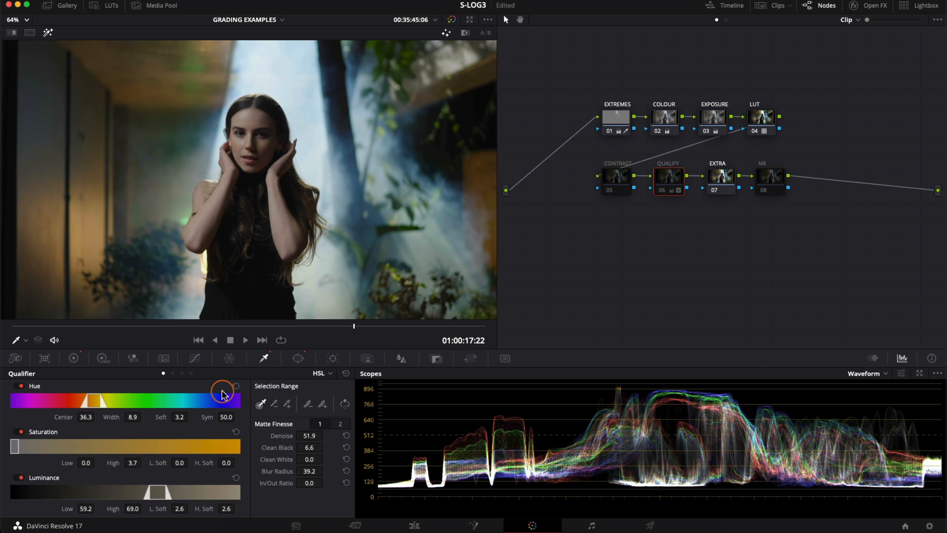
{"action": "key", "text": "shift+h"}
{"action": "key", "text": "shift+h"}
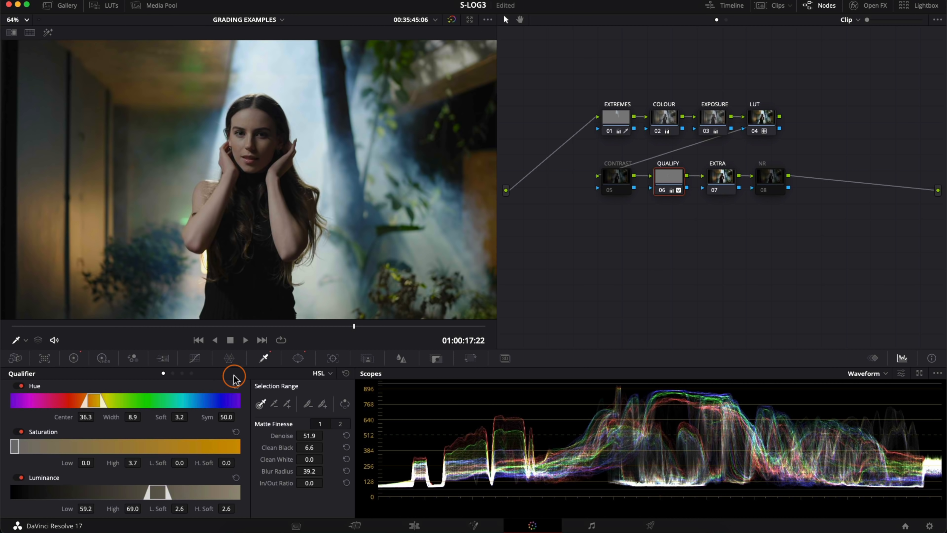
Inspect the QUALIFY node's circle window around the face, toggling the window off and on in the highlight view.
{"action": "left_click", "coordinate": [298, 359]}
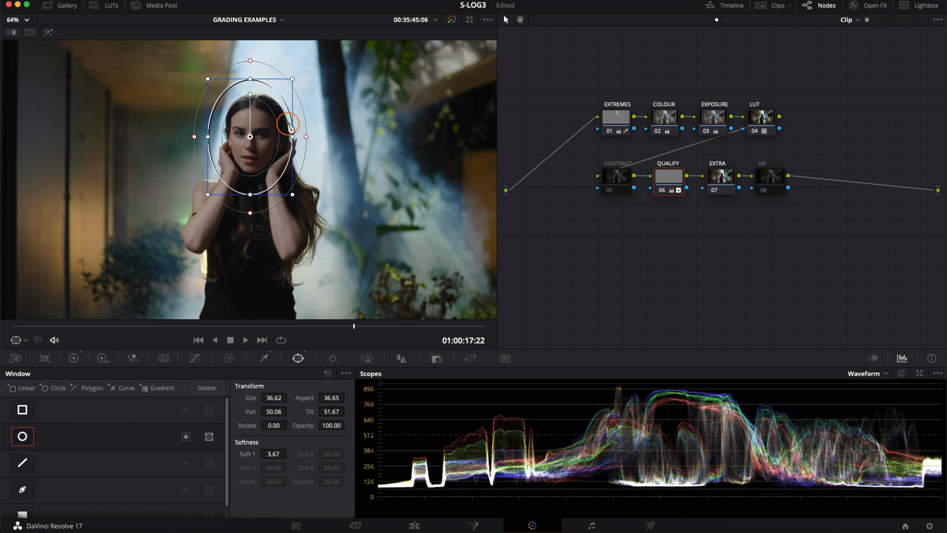
{"action": "key", "text": "shift+h"}
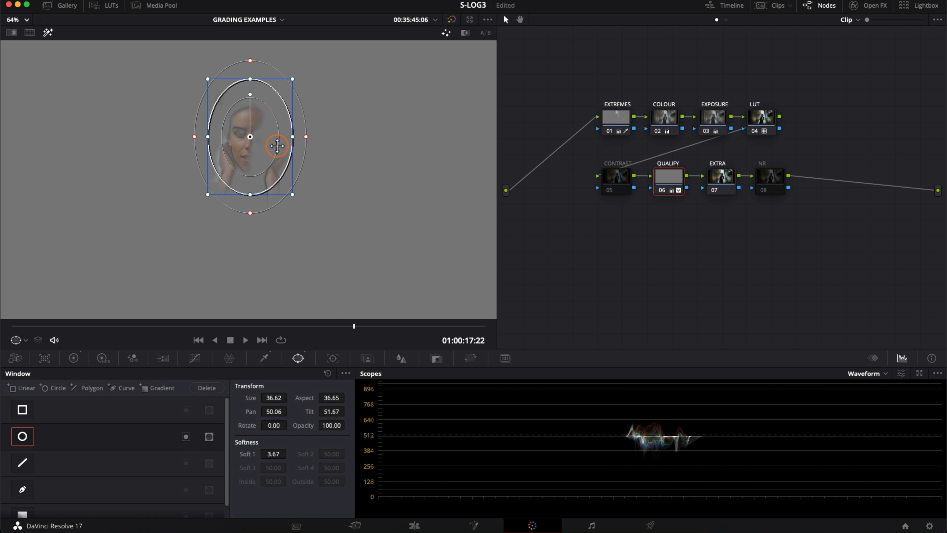
{"action": "left_click", "coordinate": [17, 437]}
{"action": "left_click", "coordinate": [20, 437]}
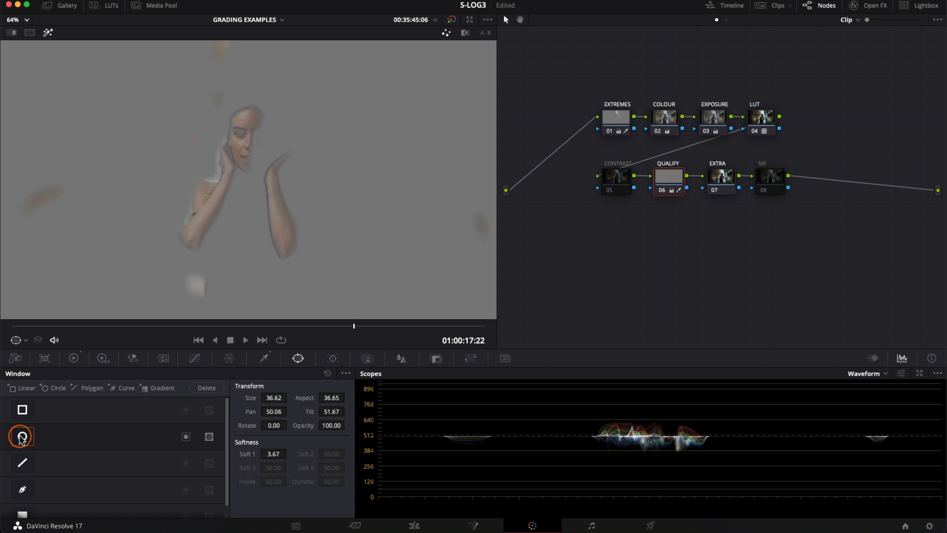
{"action": "left_click", "coordinate": [21, 437]}
{"action": "left_click", "coordinate": [20, 436]}
{"action": "key", "text": "shift+h"}
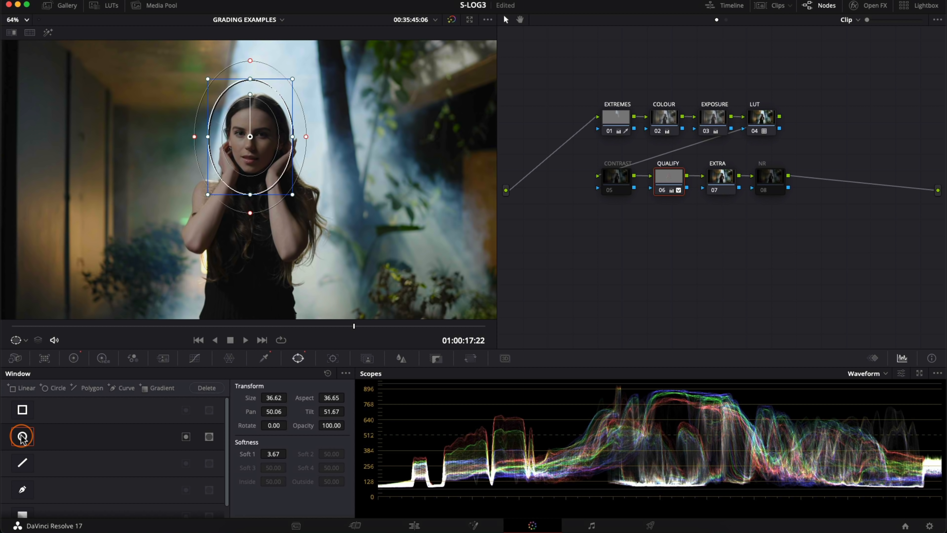
Scrub the clip to 01:00:17:08 to check the face window, and review the QUALIFY node's primary wheels.
{"action": "left_click_drag", "start_coordinate": [237, 330], "coordinate": [280, 328]}
{"action": "left_click", "coordinate": [74, 359]}
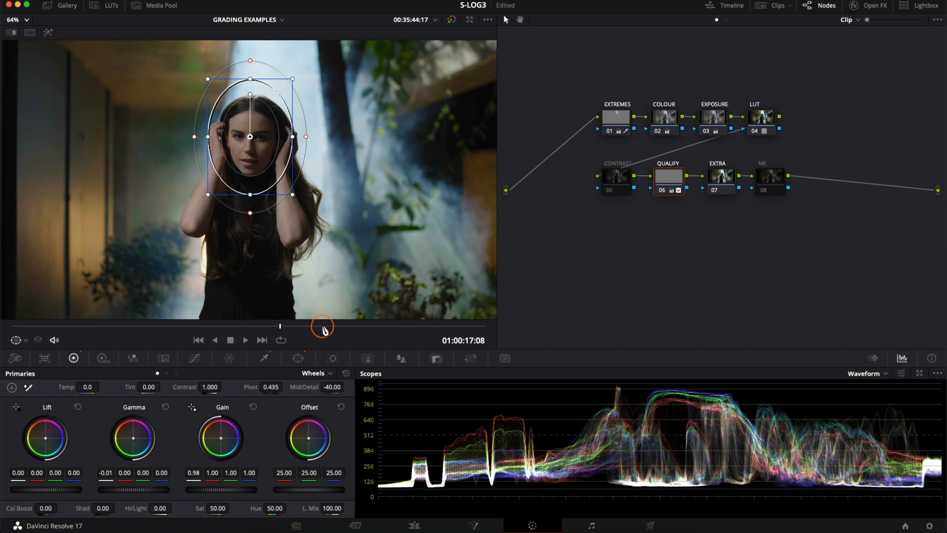
{"action": "left_click", "coordinate": [299, 359]}
Enable the NR node at the end of the node chain.
{"action": "left_click", "coordinate": [772, 178]}
{"action": "left_click", "coordinate": [622, 182]}
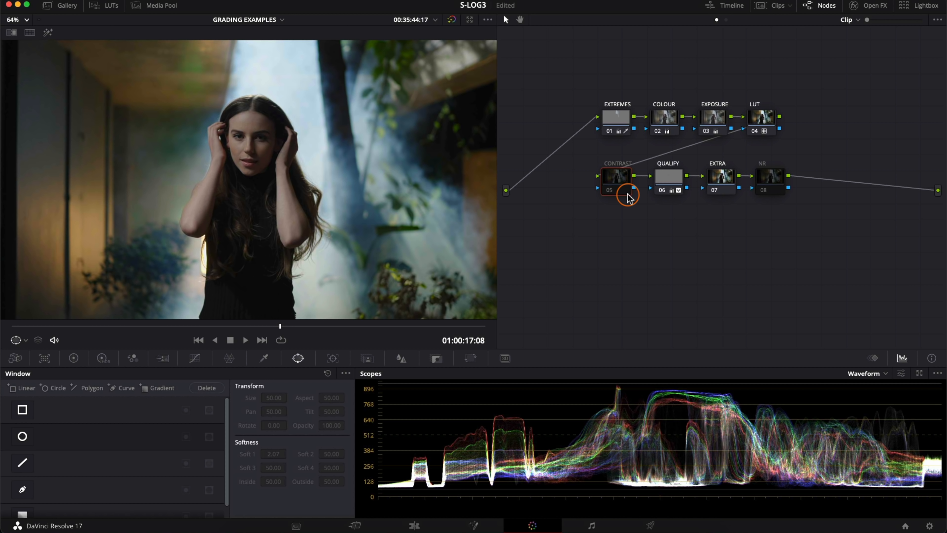
{"action": "left_click", "coordinate": [771, 184]}
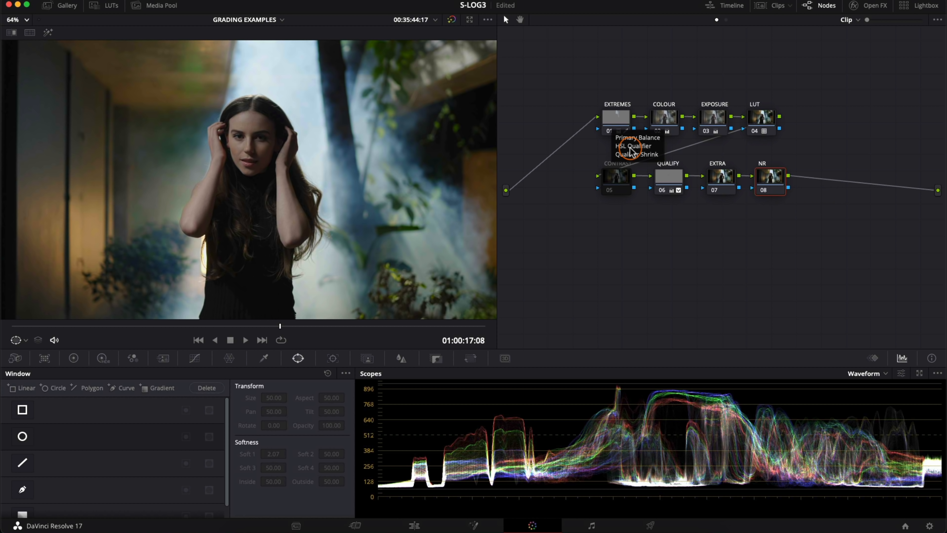
On the Edit page, play the ungraded and graded C7078.MP4 clips in the timeline to compare them.
{"action": "scroll", "coordinate": [402, 166], "scroll_direction": "down", "scroll_amount": 3}
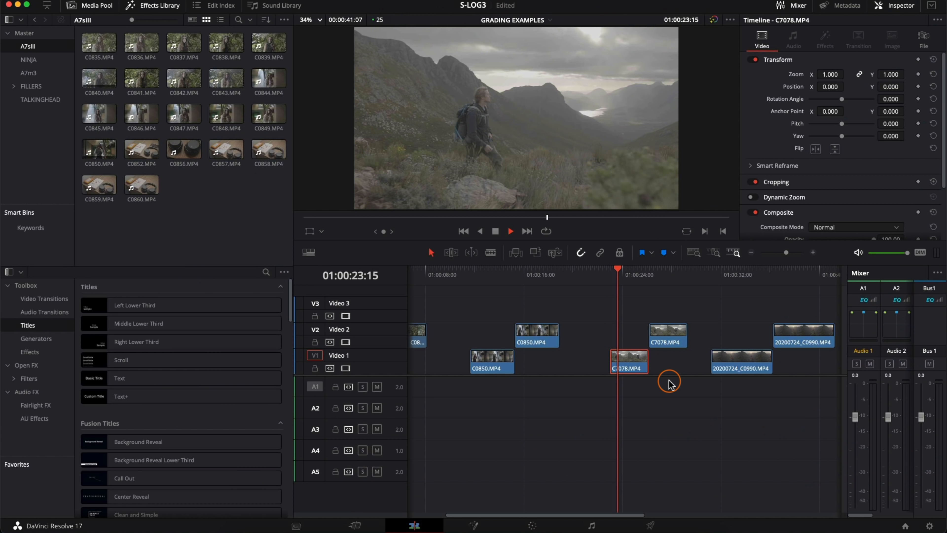
{"action": "key", "text": "space"}
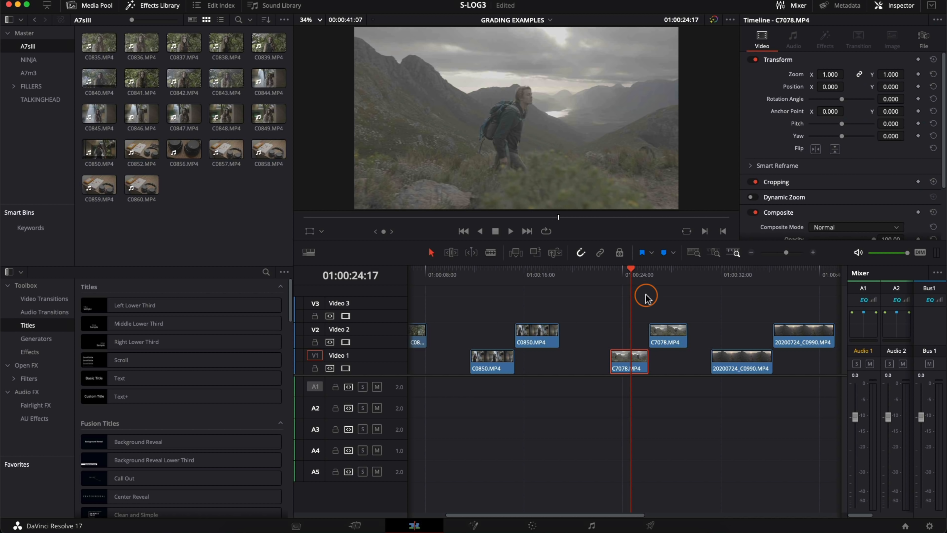
{"action": "key", "text": "Down"}
{"action": "key", "text": "space"}
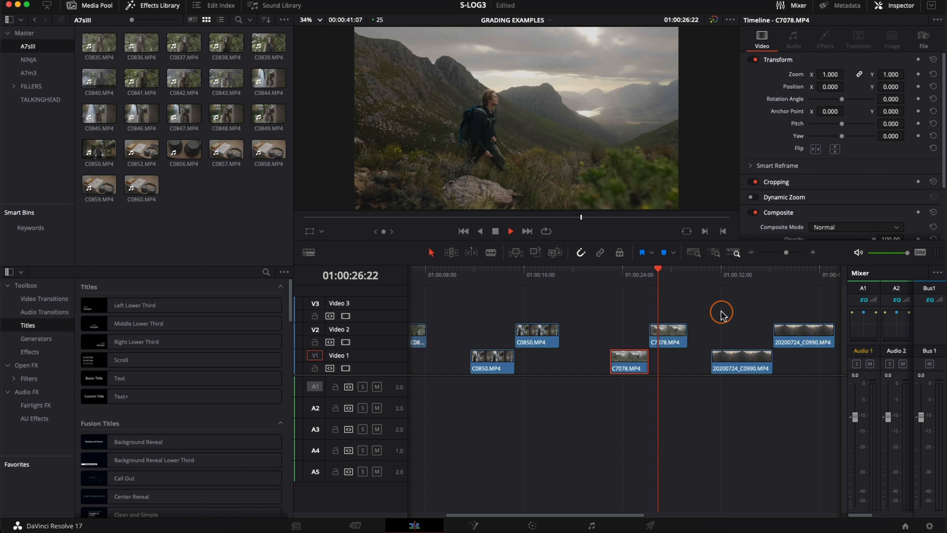
{"action": "key", "text": "space"}
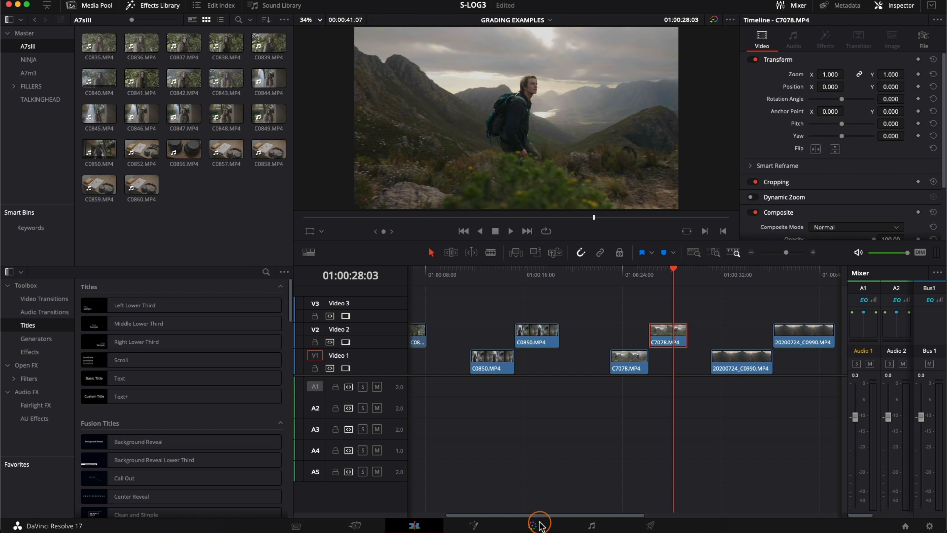
Open the graded C7078.MP4 clip on the Color page and disable nodes 01 to 05.
{"action": "left_click", "coordinate": [532, 524]}
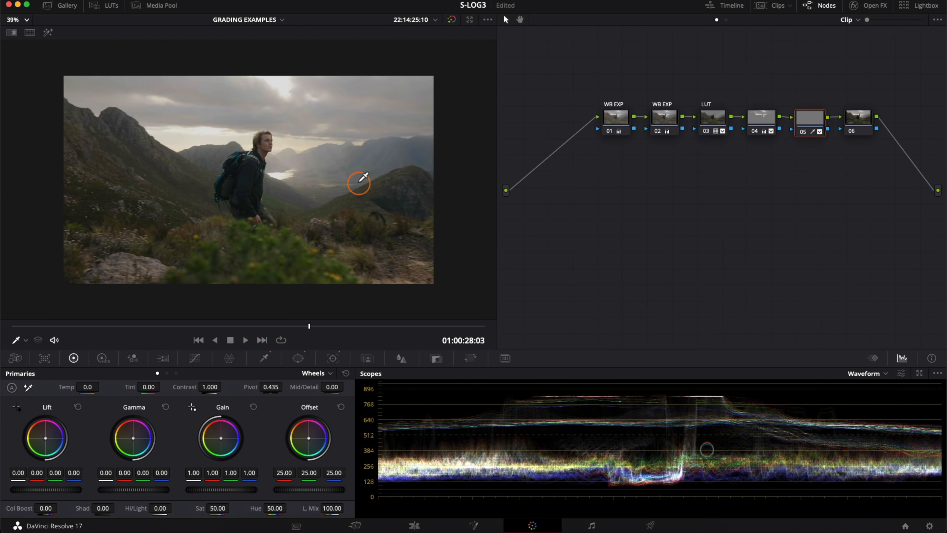
{"action": "left_click", "coordinate": [760, 119]}
{"action": "key", "text": "ctrl+d"}
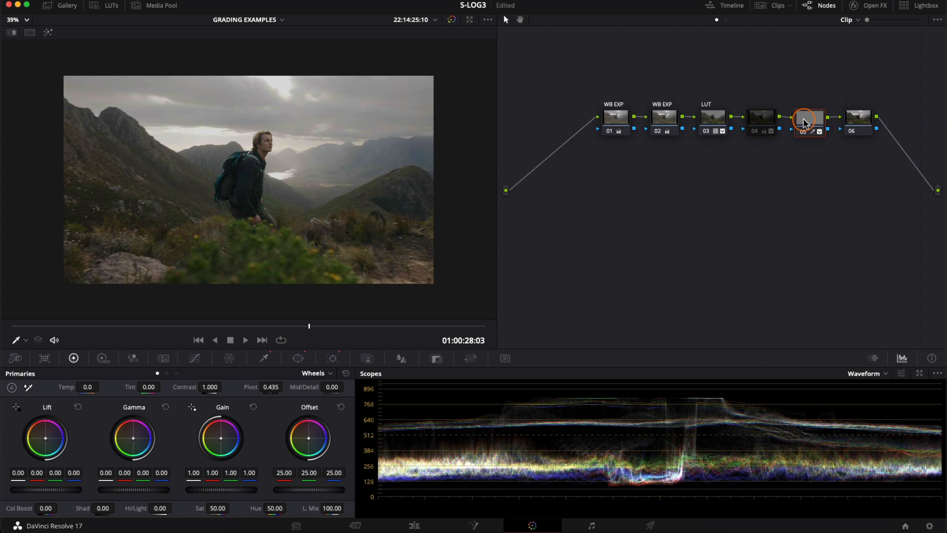
{"action": "left_click", "coordinate": [664, 117]}
{"action": "key", "text": "ctrl+d"}
{"action": "left_click", "coordinate": [612, 120]}
{"action": "key", "text": "ctrl+d"}
{"action": "left_click", "coordinate": [712, 118]}
{"action": "key", "text": "ctrl+d"}
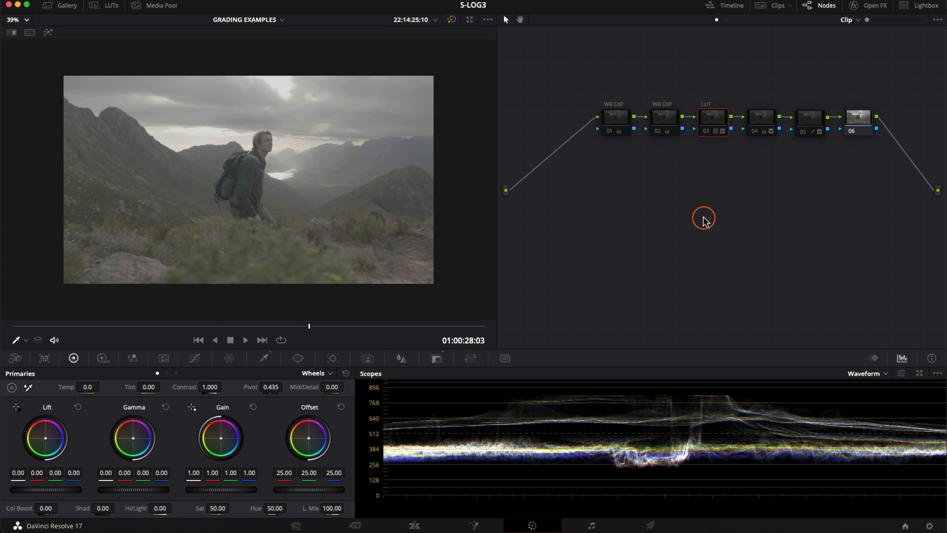
Toggle the LUT node on and off repeatedly to compare its effect on the image and waveform.
{"action": "key", "text": "ctrl+d"}
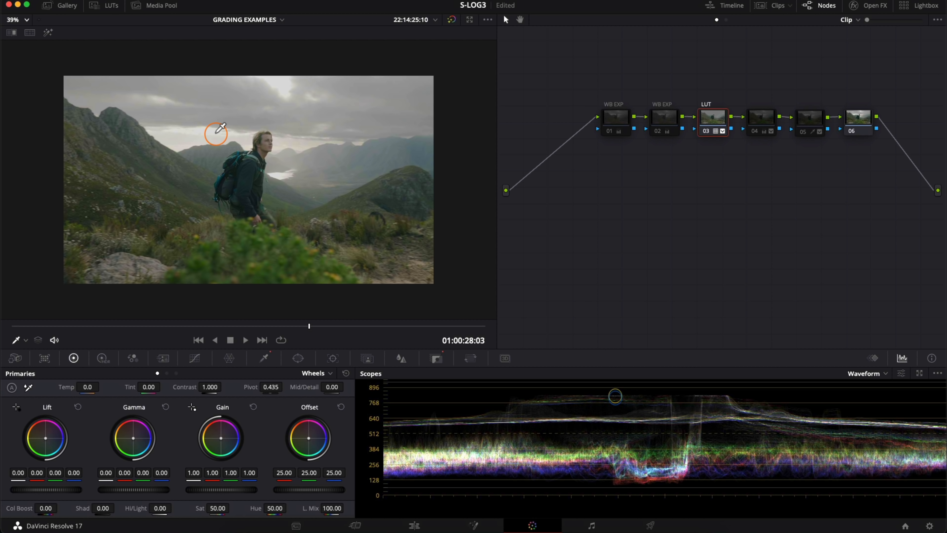
{"action": "key", "text": "ctrl+d"}
{"action": "key", "text": "ctrl+d"}
{"action": "key", "text": "ctrl+d"}
{"action": "key", "text": "ctrl+d"}
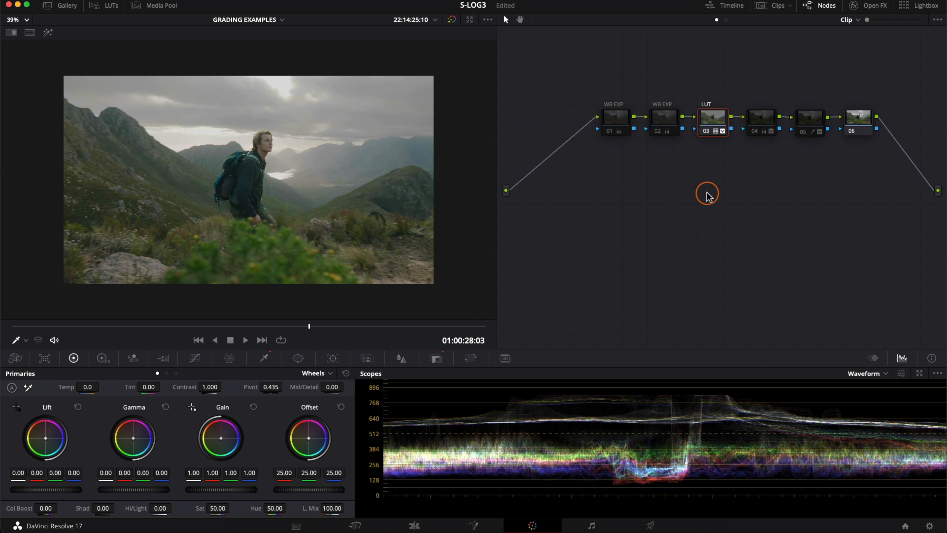
With the LUT node disabled, apply the JOELFAM LUT Utopia_A7s3_Davinci_G4 to node 06.
{"action": "left_click", "coordinate": [761, 119]}
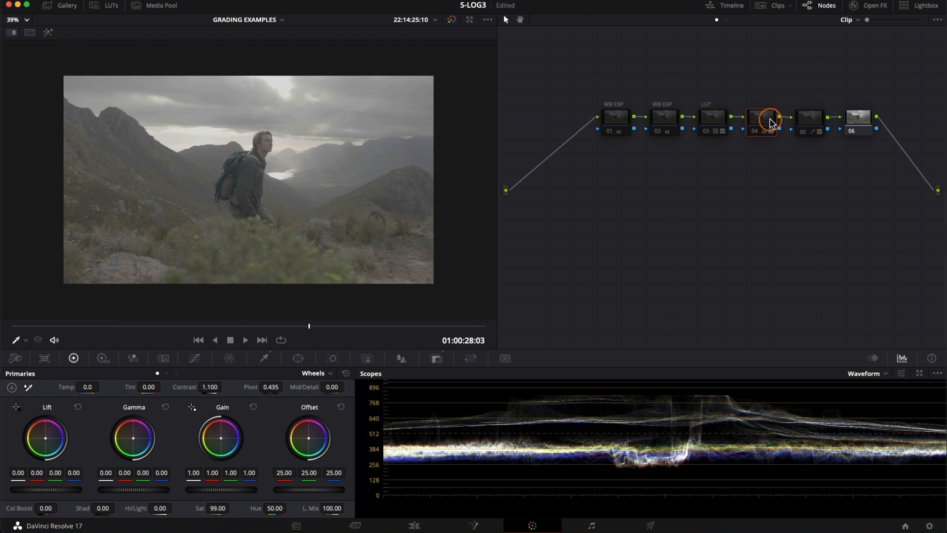
{"action": "left_click", "coordinate": [856, 118]}
{"action": "right_click", "coordinate": [856, 119]}
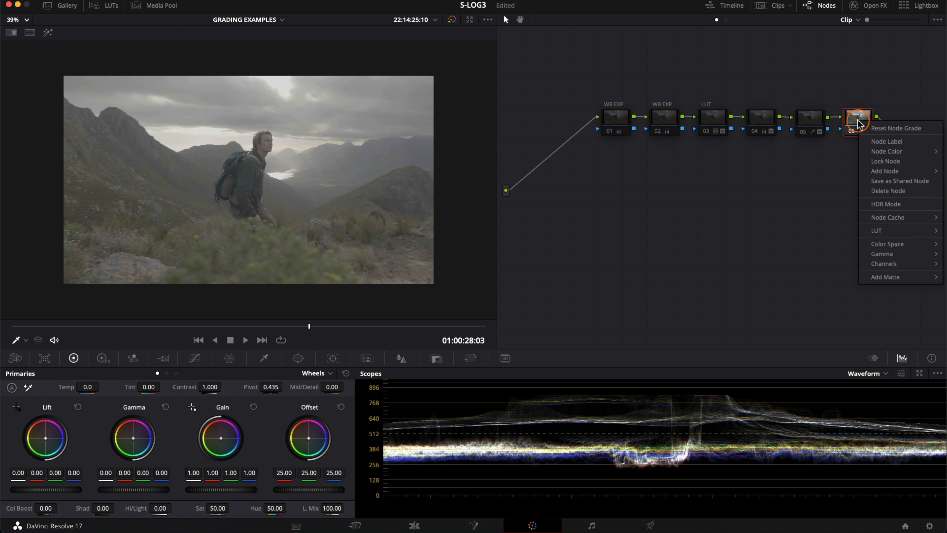
{"action": "mouse_move", "coordinate": [886, 230]}
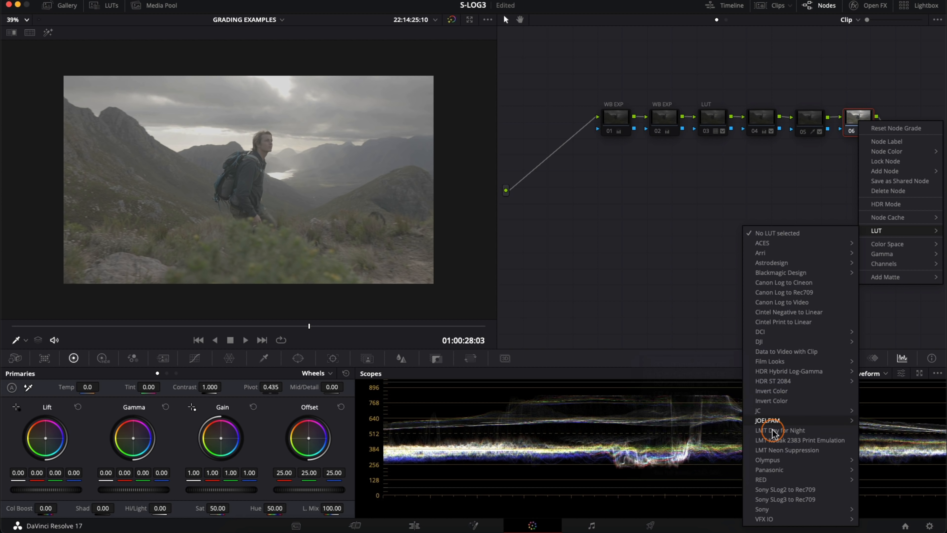
{"action": "mouse_move", "coordinate": [791, 424]}
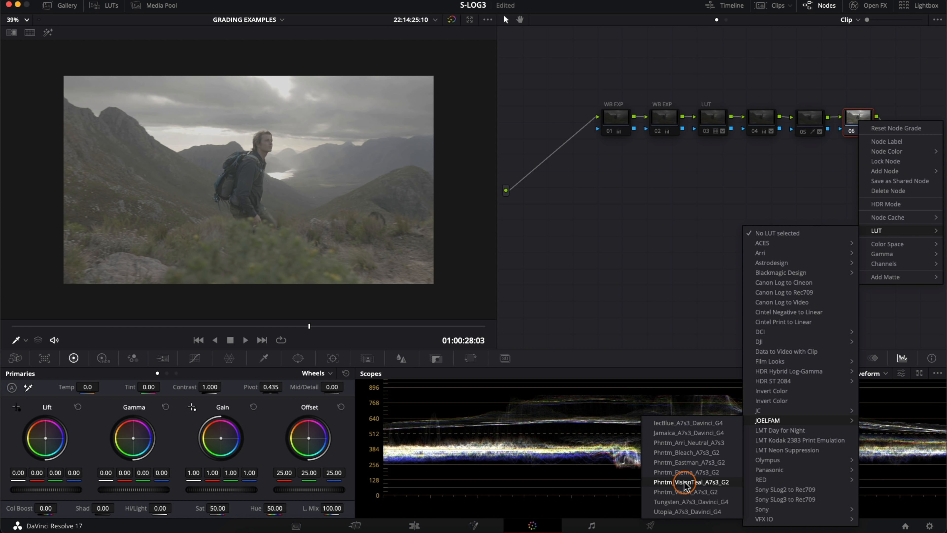
{"action": "left_click", "coordinate": [688, 512]}
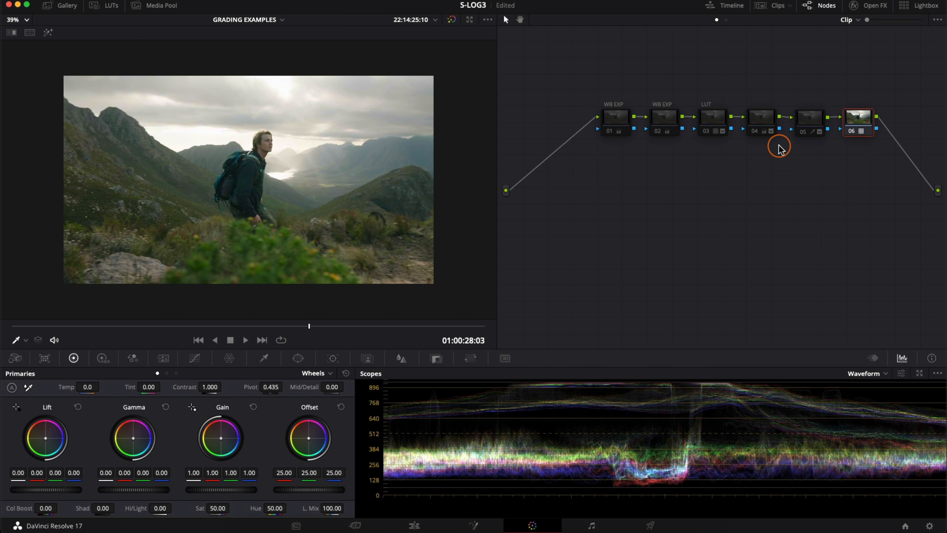
Remove the LUT from node 06, leave that node disabled, and enable the LUT node again.
{"action": "key", "text": "shift+d"}
{"action": "right_click", "coordinate": [861, 123]}
{"action": "left_click", "coordinate": [873, 123]}
{"action": "left_click", "coordinate": [717, 118]}
{"action": "key", "text": "shift+d"}
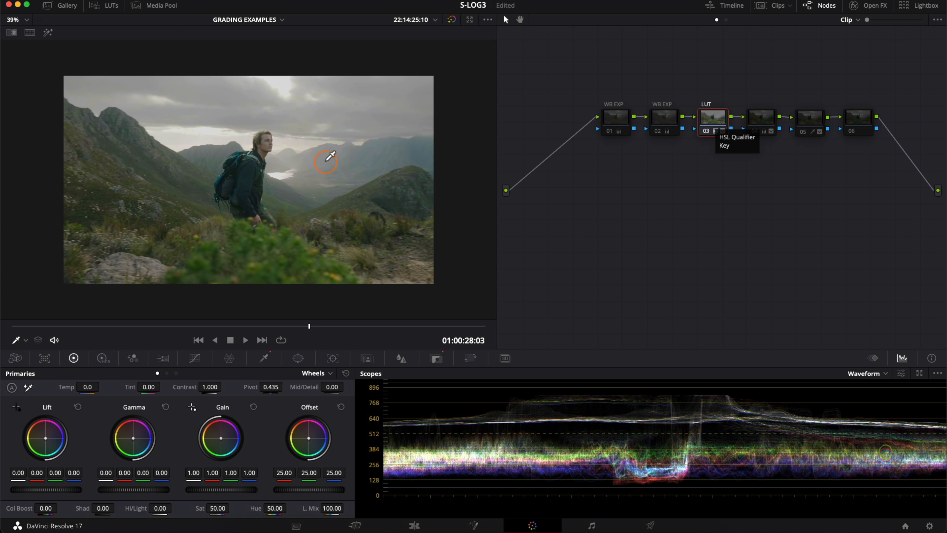
Examine the LUT node's luminance qualifier in the highlight view, try shifting the range's high end, and undo it.
{"action": "left_click", "coordinate": [263, 359]}
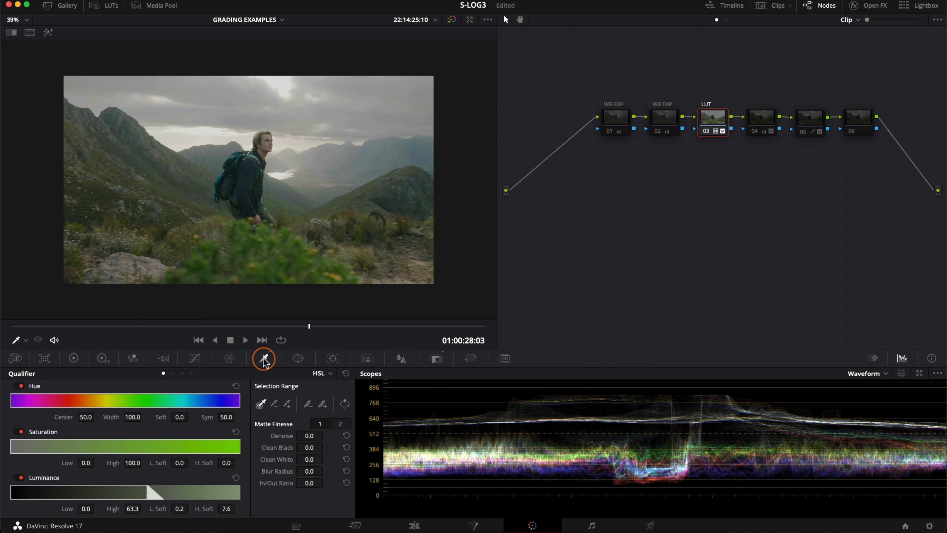
{"action": "left_click", "coordinate": [78, 416]}
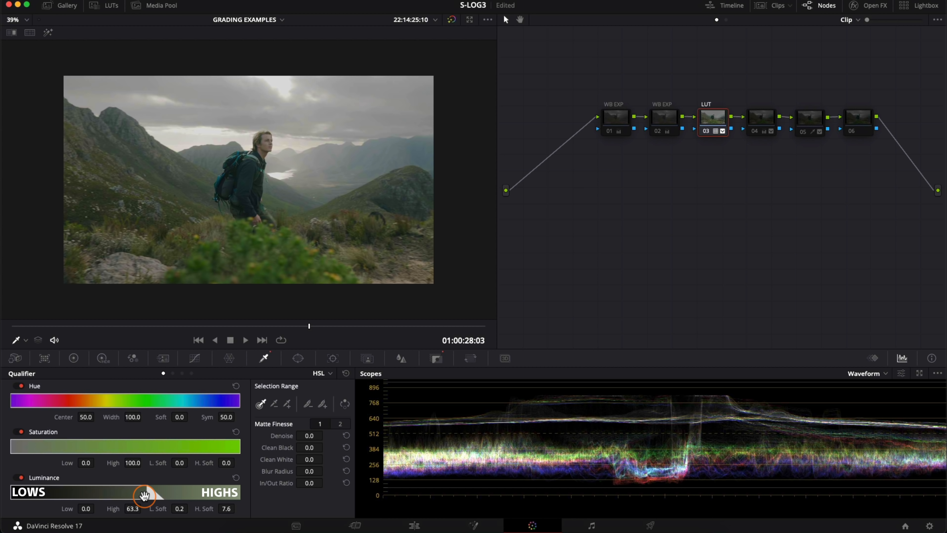
{"action": "left_click", "coordinate": [145, 495]}
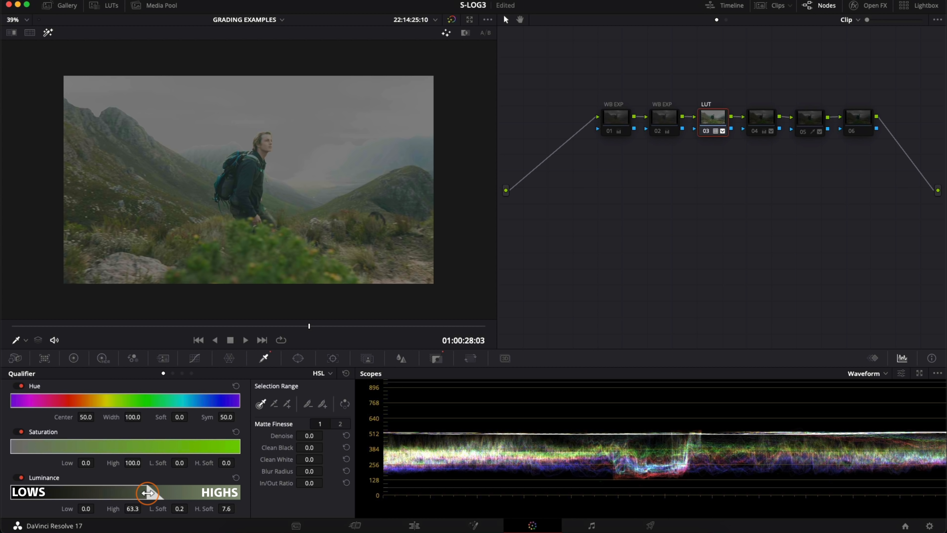
{"action": "left_click_drag", "start_coordinate": [147, 492], "coordinate": [158, 495]}
{"action": "key", "text": "super+z"}
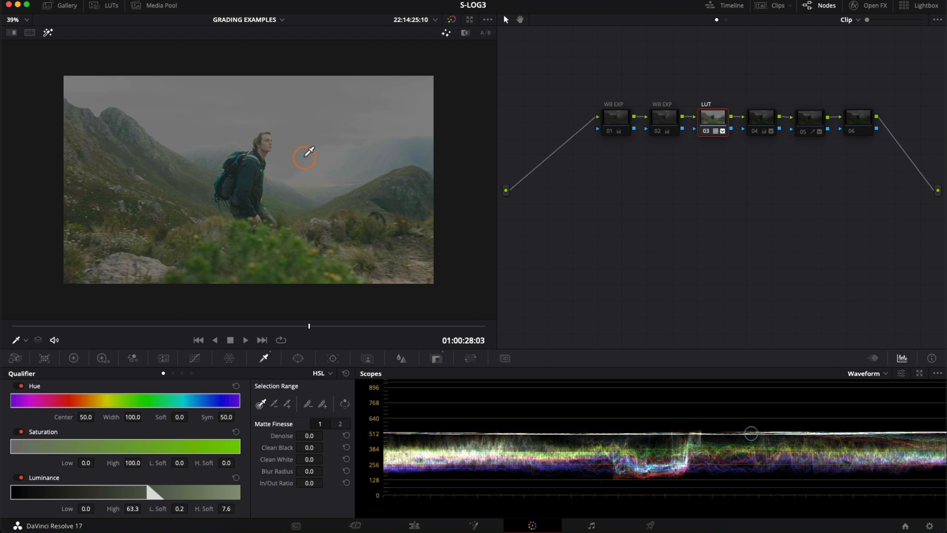
Inspect the LUT node's luminance selection closely in the highlight view, and turn the highlight view off.
{"action": "scroll", "coordinate": [309, 151], "scroll_direction": "up", "scroll_amount": 2}
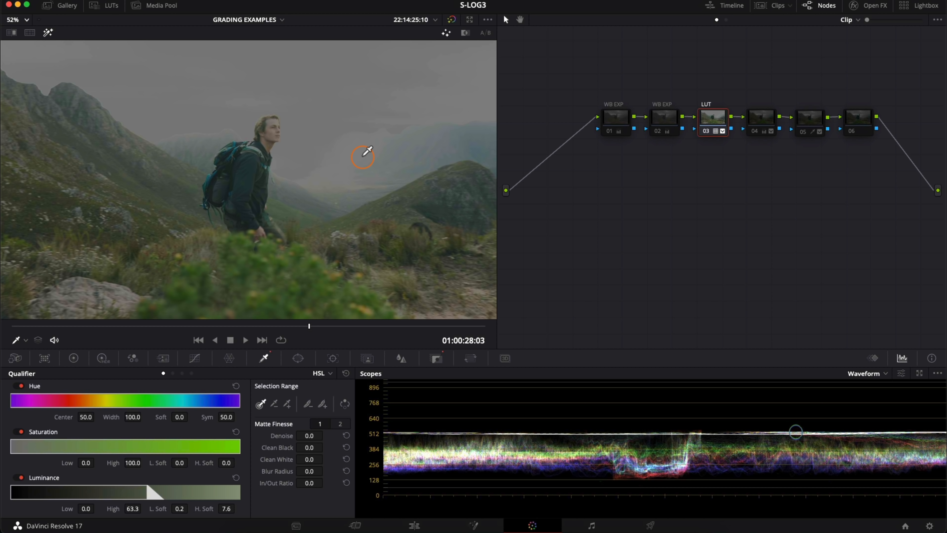
{"action": "scroll", "coordinate": [367, 152], "scroll_direction": "down", "scroll_amount": 2}
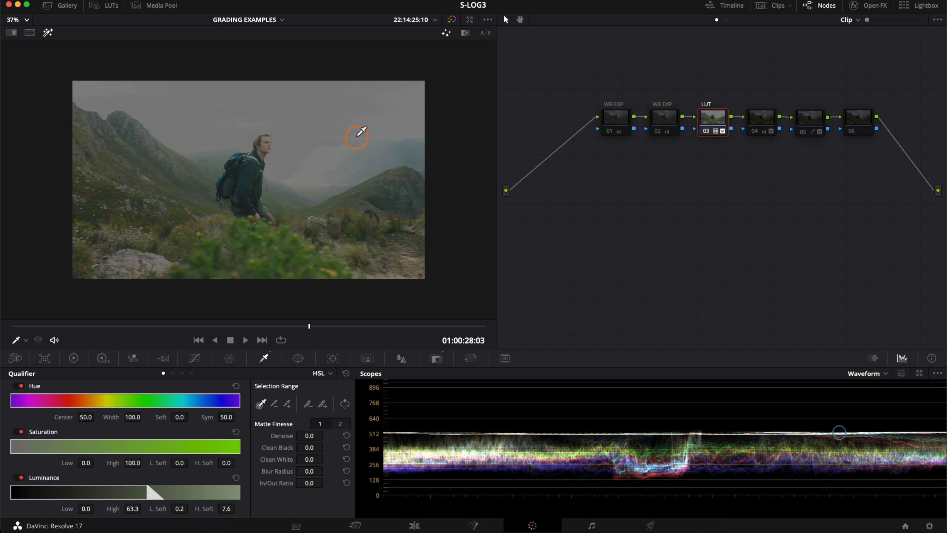
{"action": "key", "text": "shift+d"}
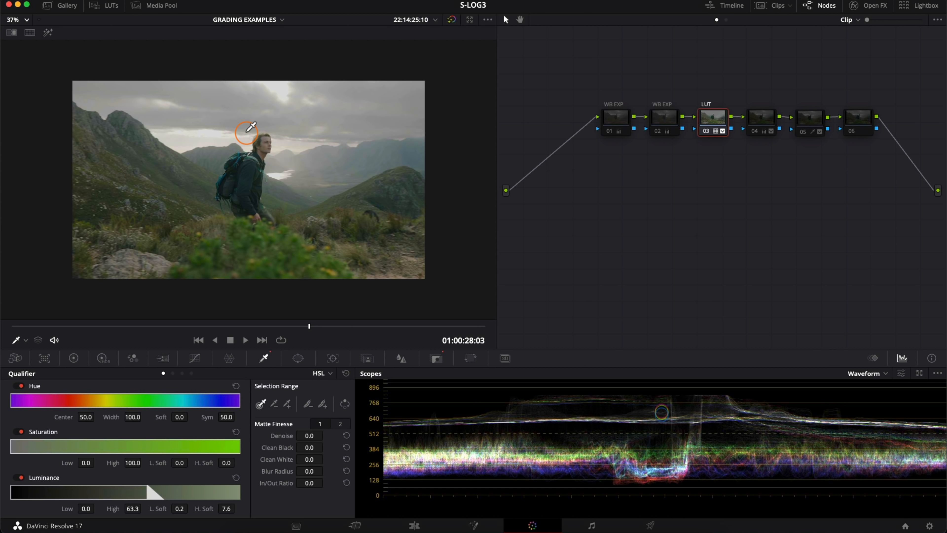
Enable node 04 and show its luminance qualifier selection in the highlight view.
{"action": "left_click", "coordinate": [763, 118]}
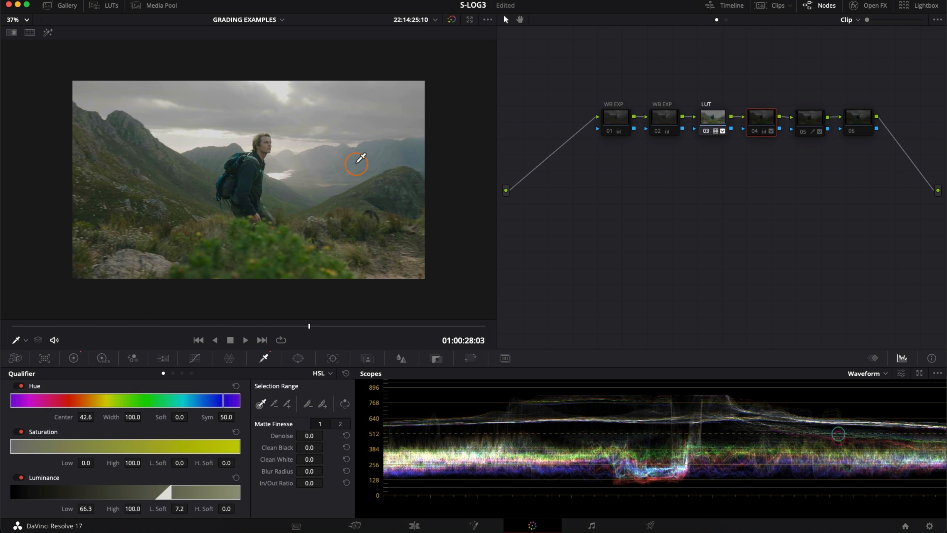
{"action": "left_click", "coordinate": [264, 359]}
{"action": "left_click", "coordinate": [263, 358]}
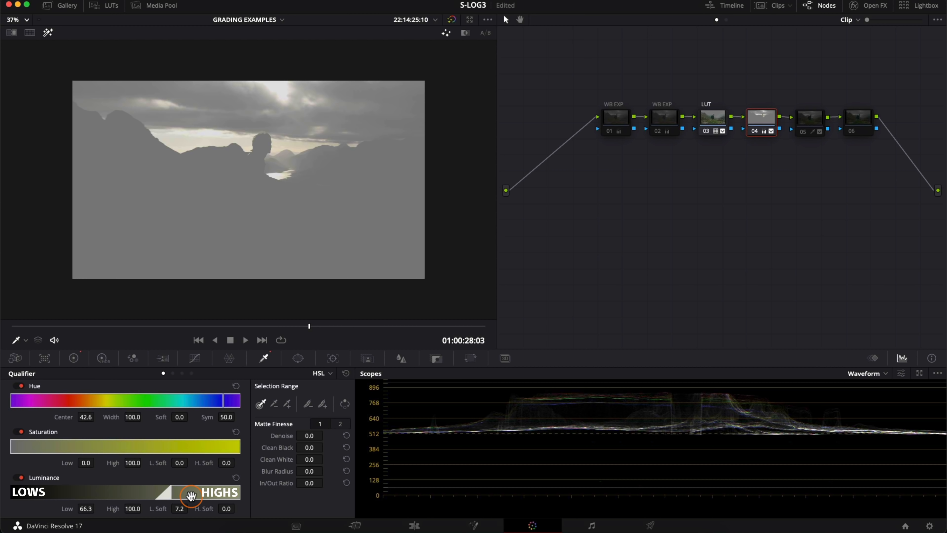
Try lowering node 04's luminance low range to 57.5, and undo it.
{"action": "left_click_drag", "start_coordinate": [171, 490], "coordinate": [155, 491]}
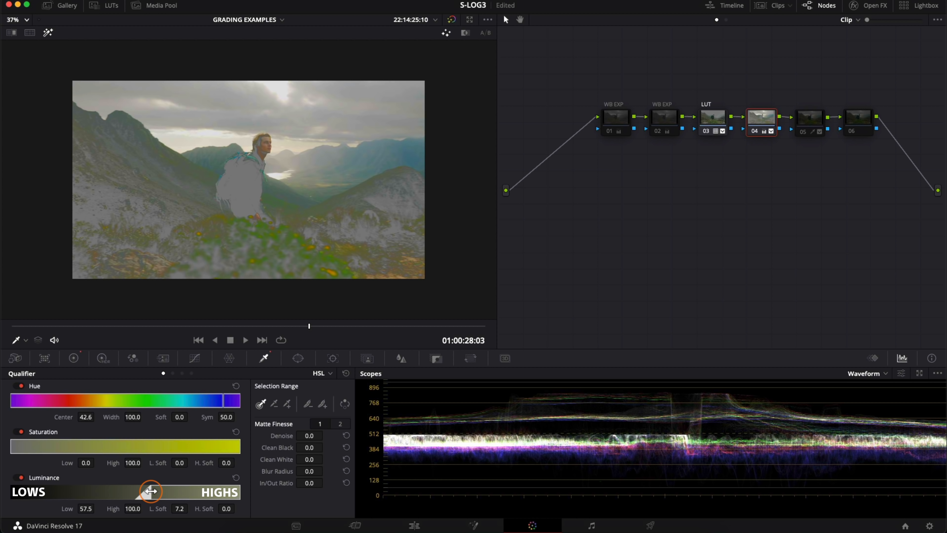
{"action": "key", "text": "super+z"}
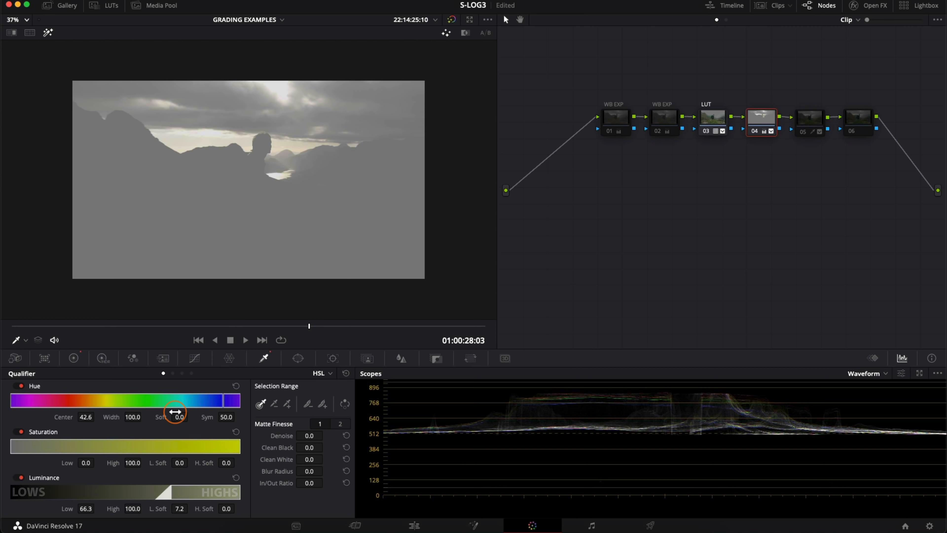
Check node 04's primary wheels and leave the highlight view to see the full image.
{"action": "left_click", "coordinate": [73, 358]}
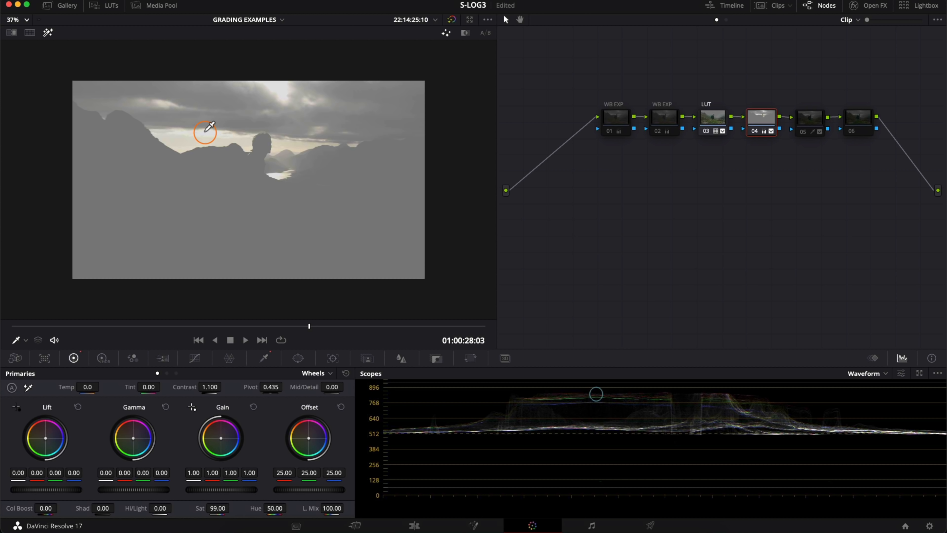
{"action": "key", "text": "shift+h"}
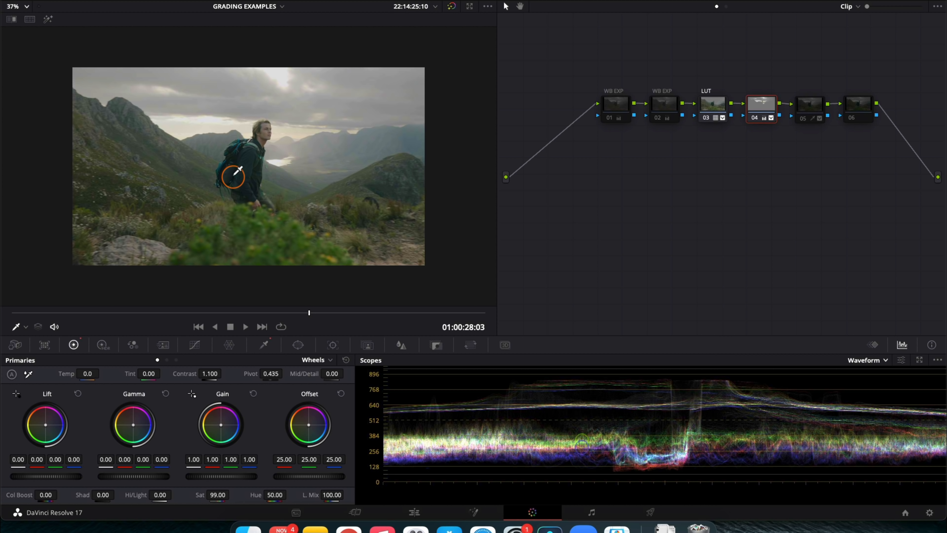
Look through the LUT options of the LUT node without changing its assigned LUT.
{"action": "right_click", "coordinate": [713, 106]}
{"action": "mouse_move", "coordinate": [748, 213]}
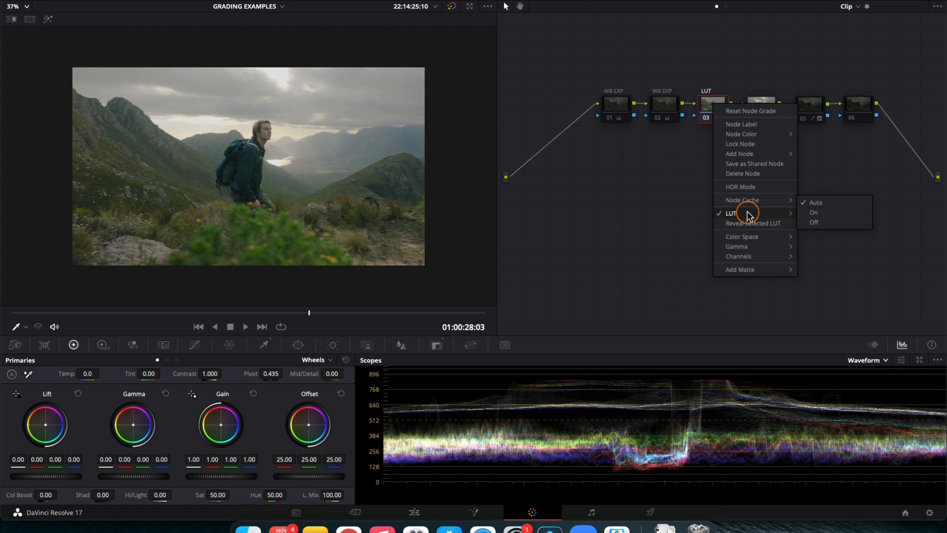
{"action": "mouse_move", "coordinate": [837, 408]}
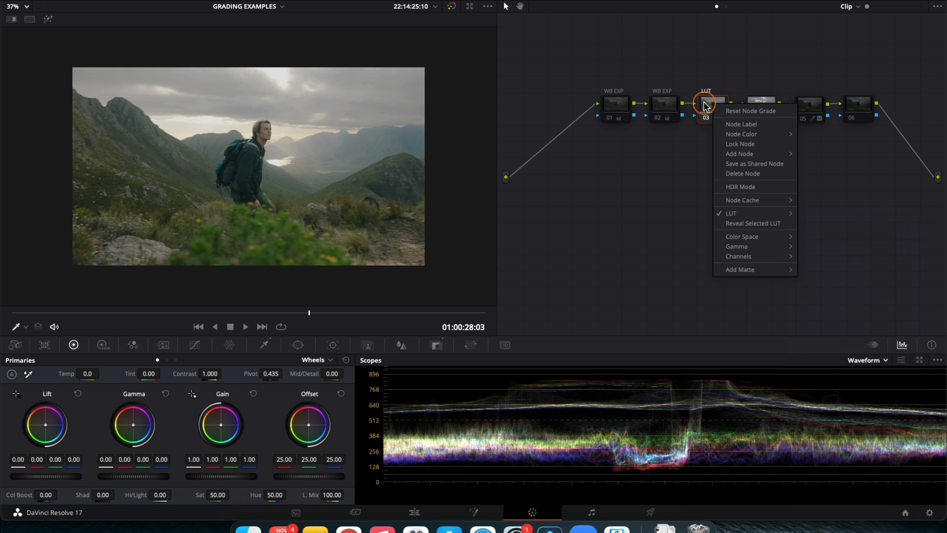
{"action": "left_click", "coordinate": [706, 118]}
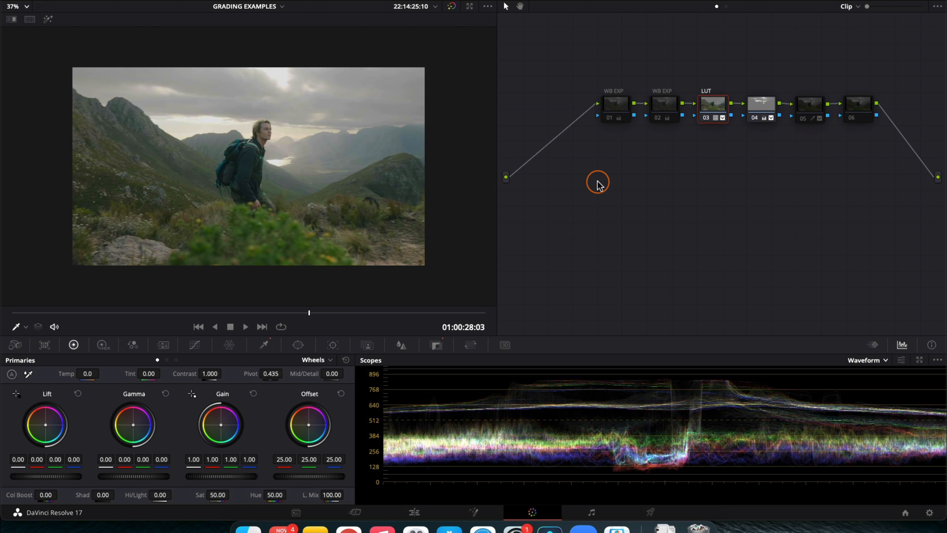
Enable node 01 (the first WB EXP node) and review the frame full screen.
{"action": "left_click", "coordinate": [617, 112]}
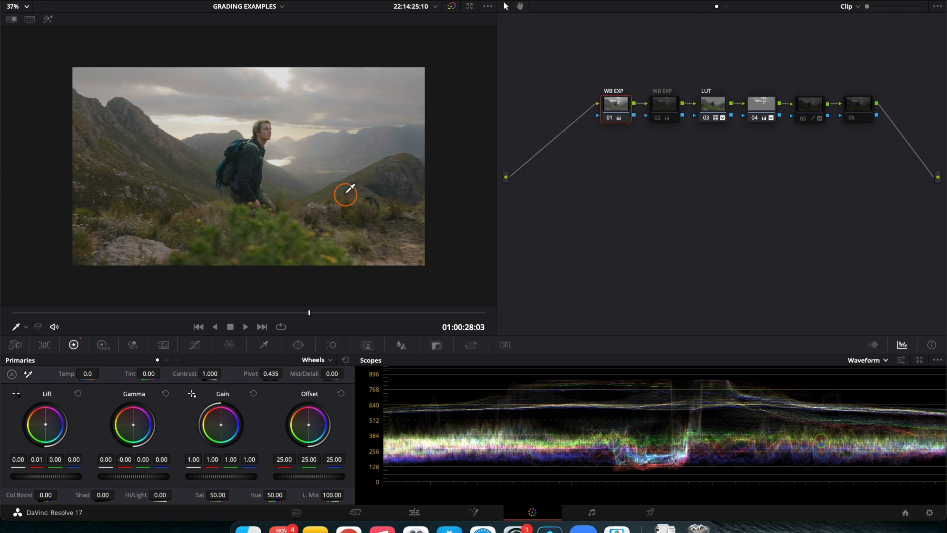
{"action": "key", "text": "super+f"}
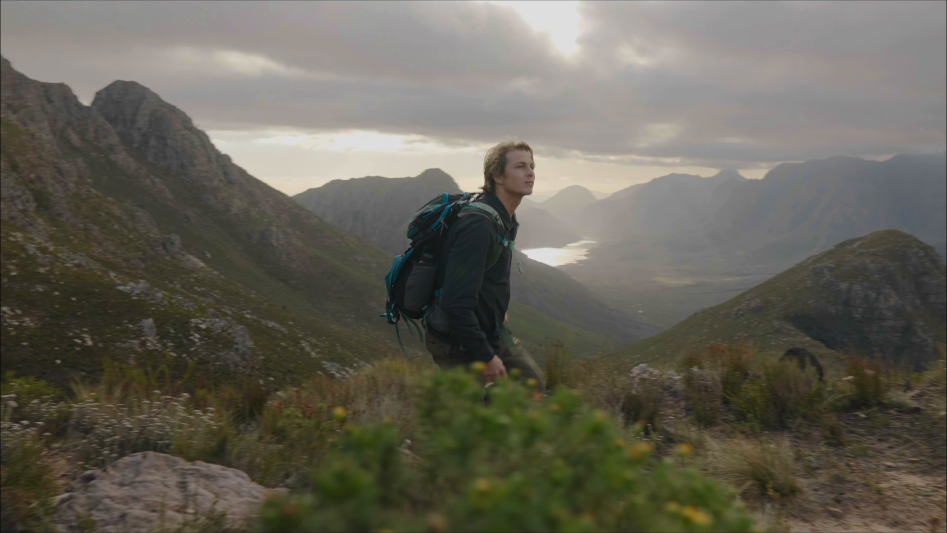
{"action": "mouse_move", "coordinate": [486, 220]}
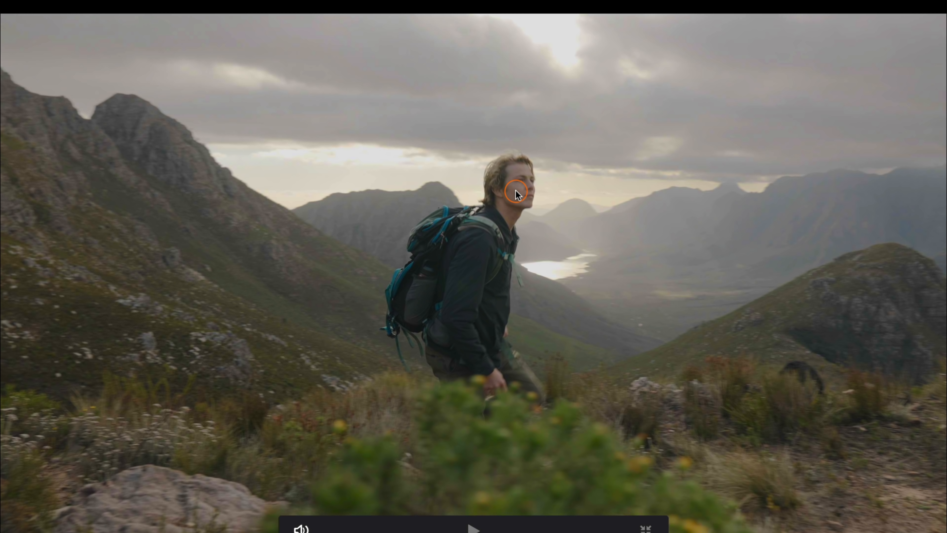
{"action": "key", "text": "Escape"}
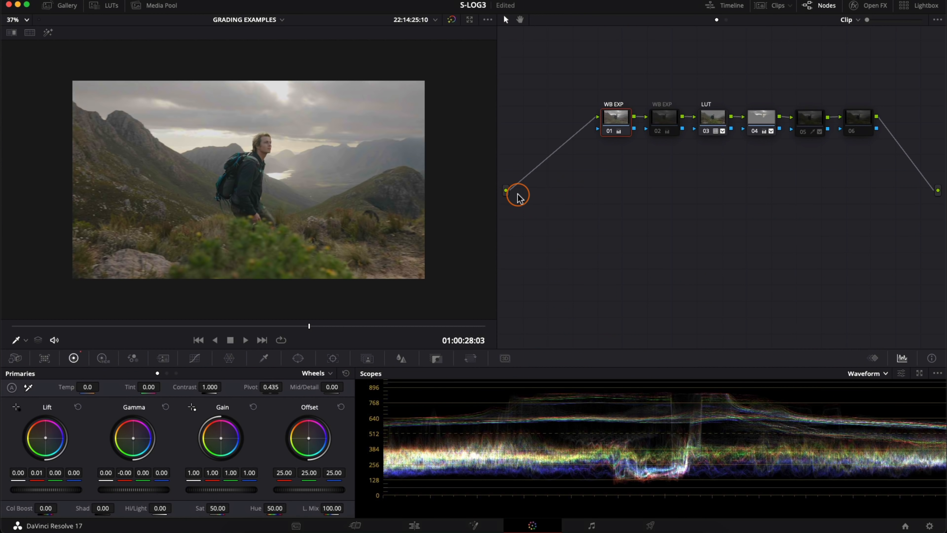
Switch the scope to the Vectorscope, enlarge it, and restrict it to the Mid range.
{"action": "left_click", "coordinate": [887, 375]}
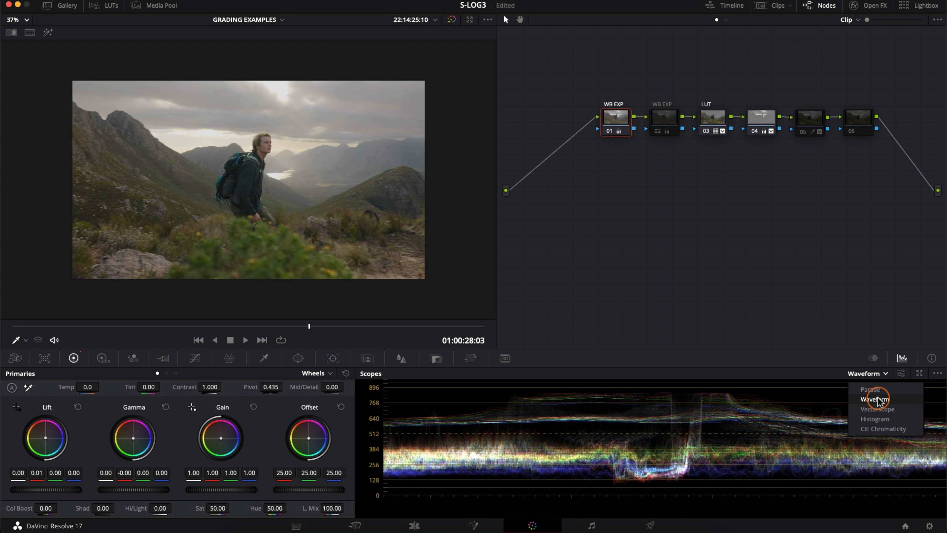
{"action": "left_click", "coordinate": [878, 406]}
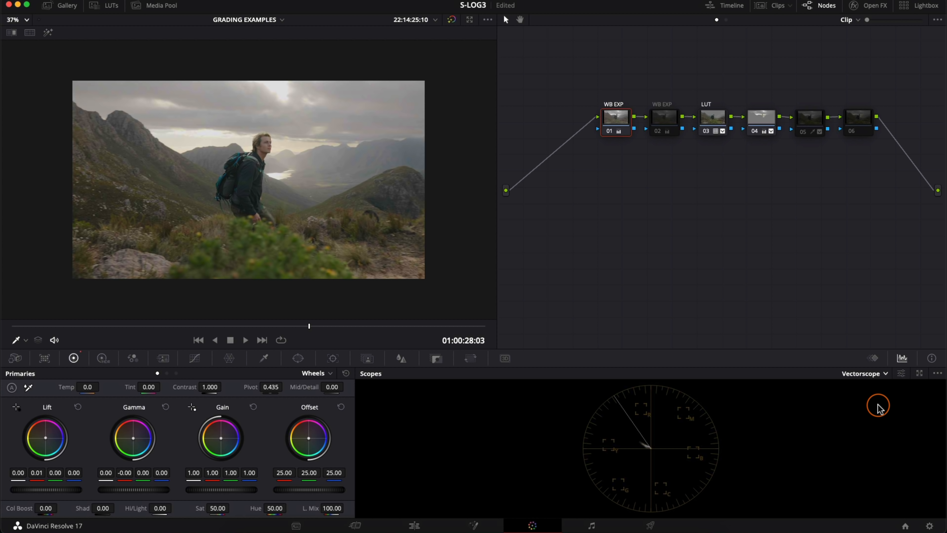
{"action": "left_click", "coordinate": [920, 373]}
{"action": "left_click", "coordinate": [936, 46]}
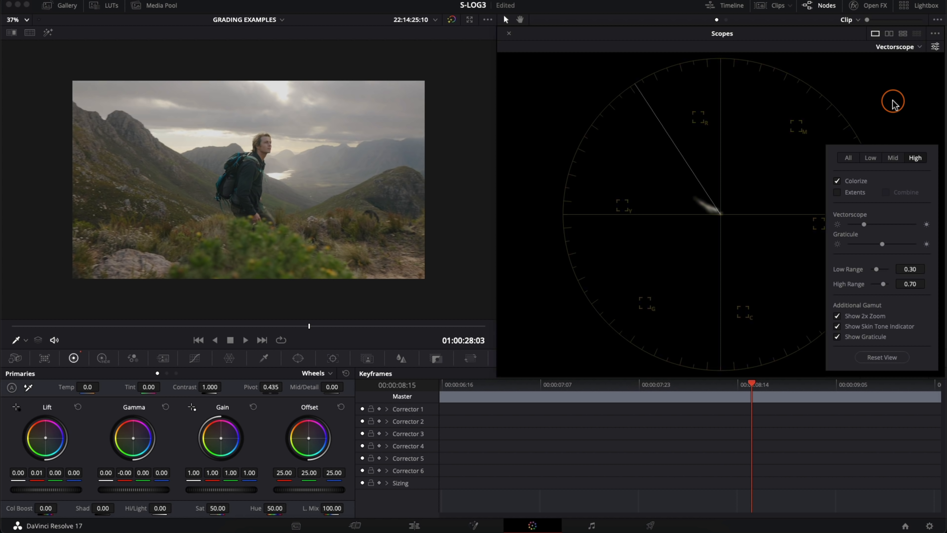
{"action": "left_click", "coordinate": [893, 157]}
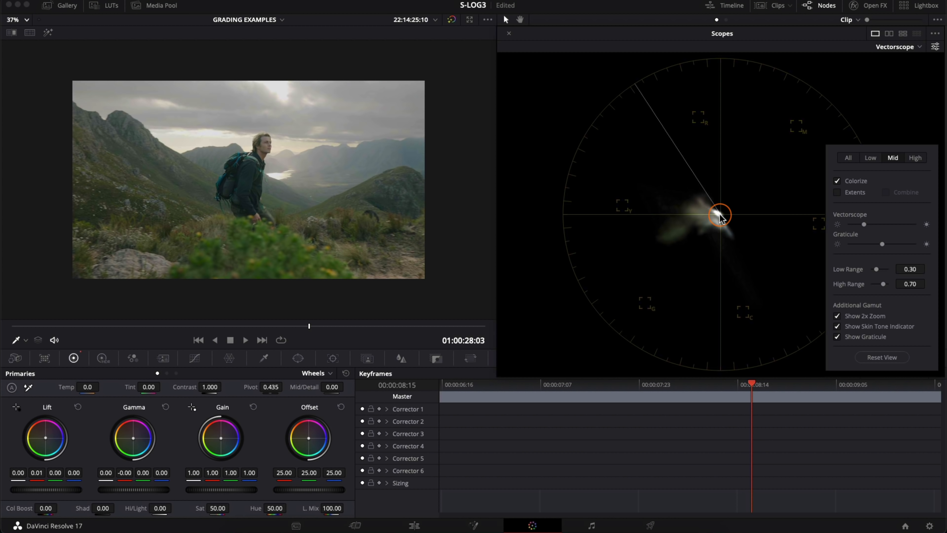
Close the vectorscope settings and the enlarged scopes, and select node 01 again.
{"action": "left_click", "coordinate": [133, 439]}
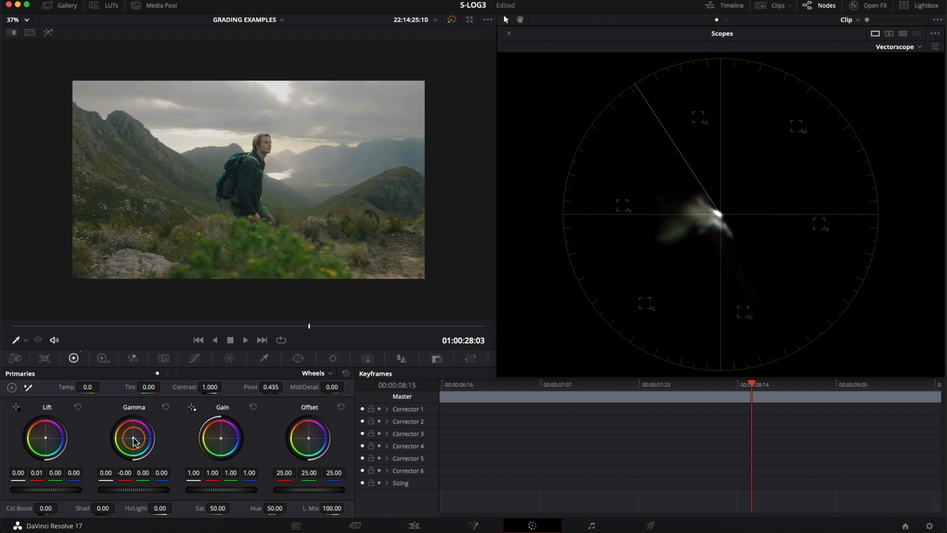
{"action": "left_click", "coordinate": [508, 33]}
{"action": "left_click", "coordinate": [614, 118]}
{"action": "left_click", "coordinate": [203, 211]}
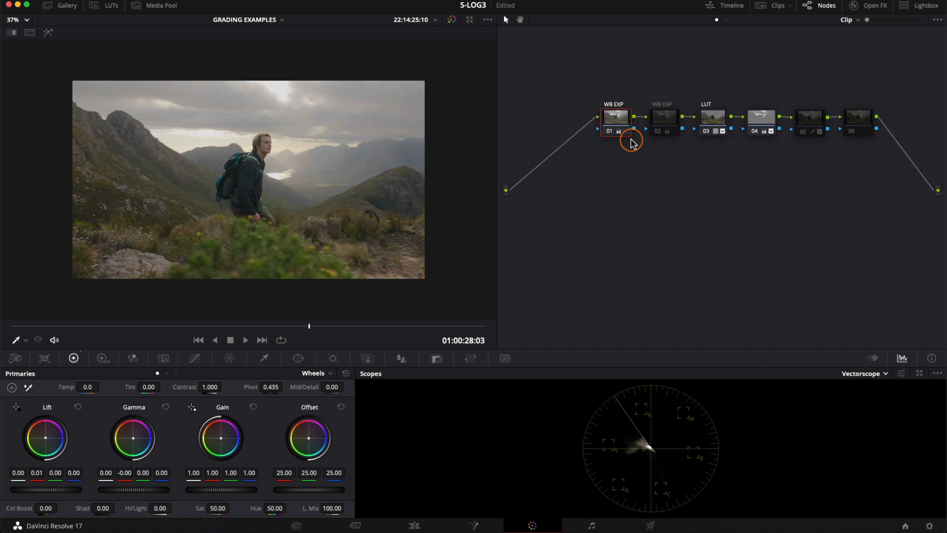
Enable node 02 (the second WB EXP node) and toggle it repeatedly to compare its effect, leaving it enabled.
{"action": "left_click", "coordinate": [664, 119]}
{"action": "key", "text": "super+d"}
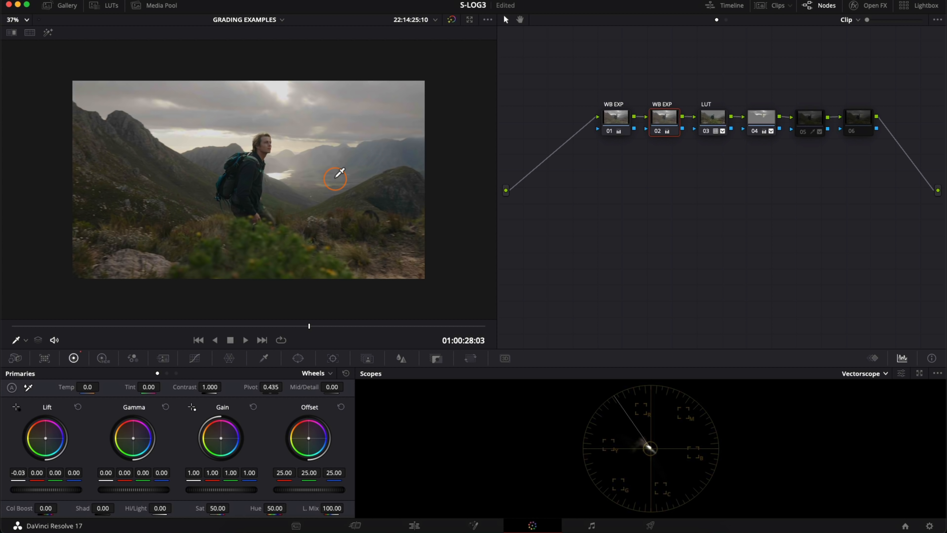
{"action": "key", "text": "super+d"}
{"action": "key", "text": "super+d"}
{"action": "key", "text": "super+d"}
{"action": "key", "text": "super+d"}
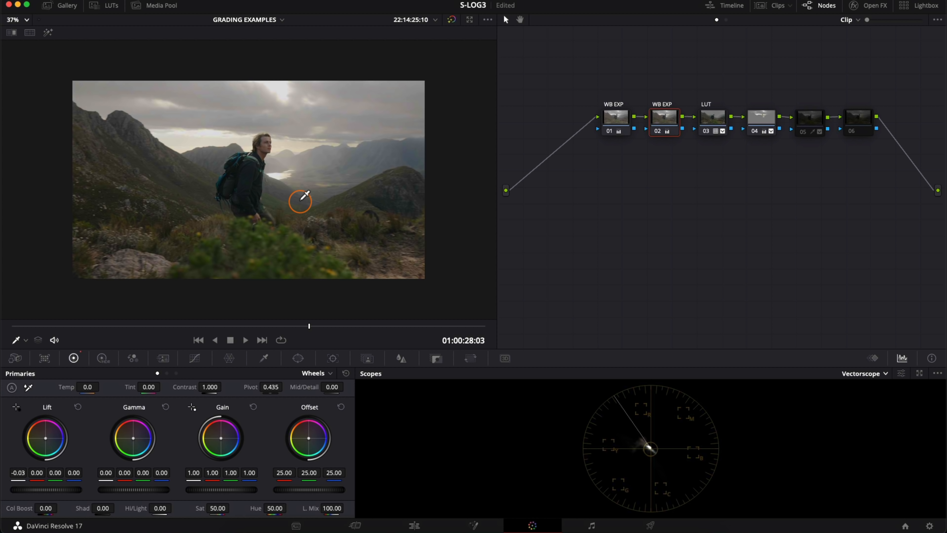
{"action": "key", "text": "super+d"}
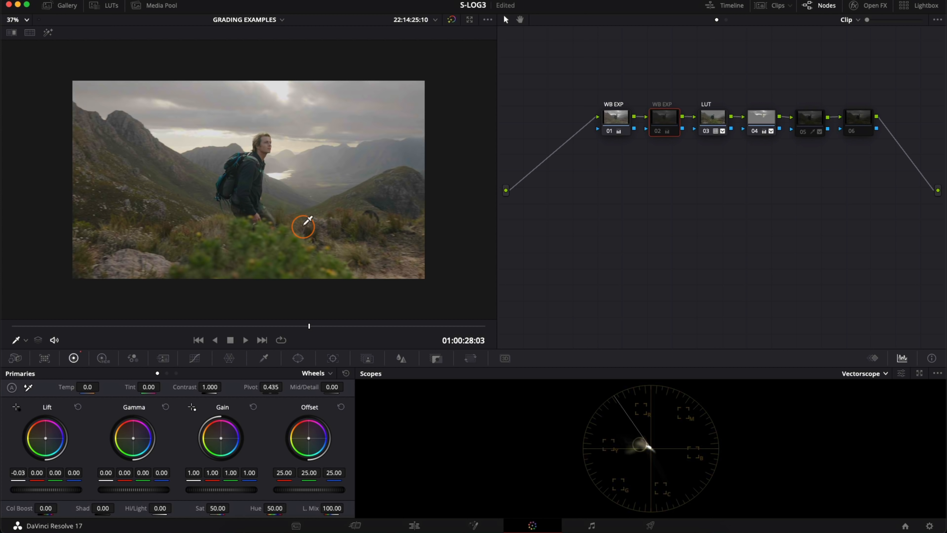
{"action": "key", "text": "super+d"}
Switch the scope back to Waveform and enlarge it.
{"action": "left_click", "coordinate": [884, 373]}
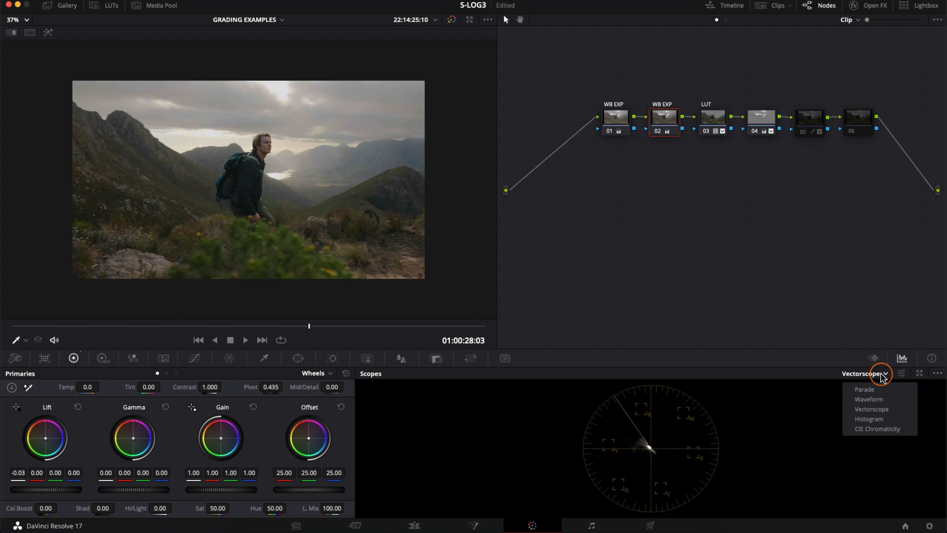
{"action": "left_click", "coordinate": [887, 400]}
{"action": "left_click", "coordinate": [920, 373]}
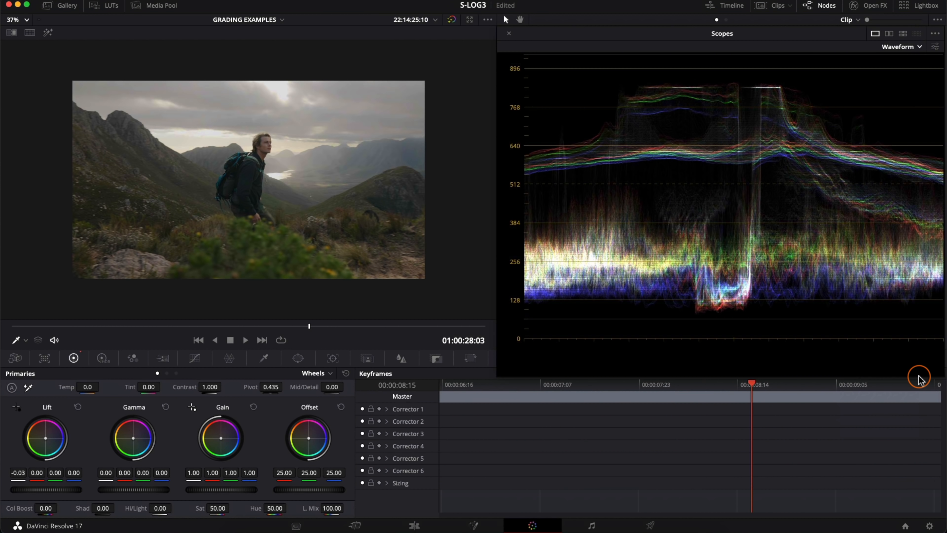
Compare node 02 off and on against the enlarged waveform, and view the darkened frame full screen.
{"action": "key", "text": "super+d"}
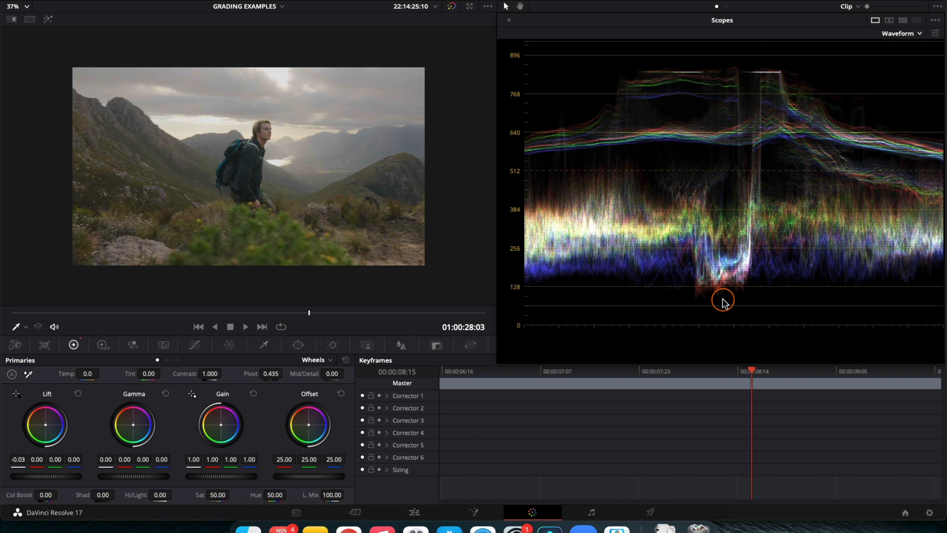
{"action": "key", "text": "super+d"}
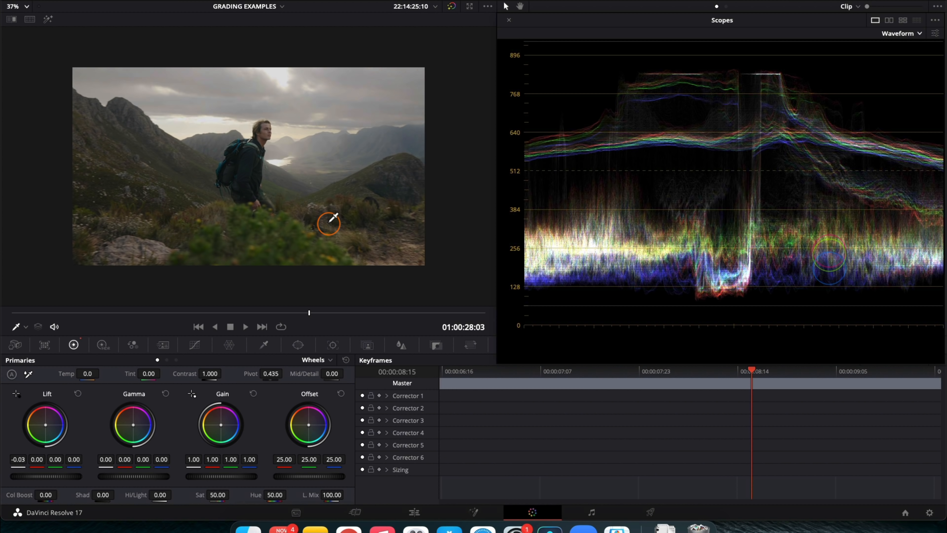
{"action": "key", "text": "super+f"}
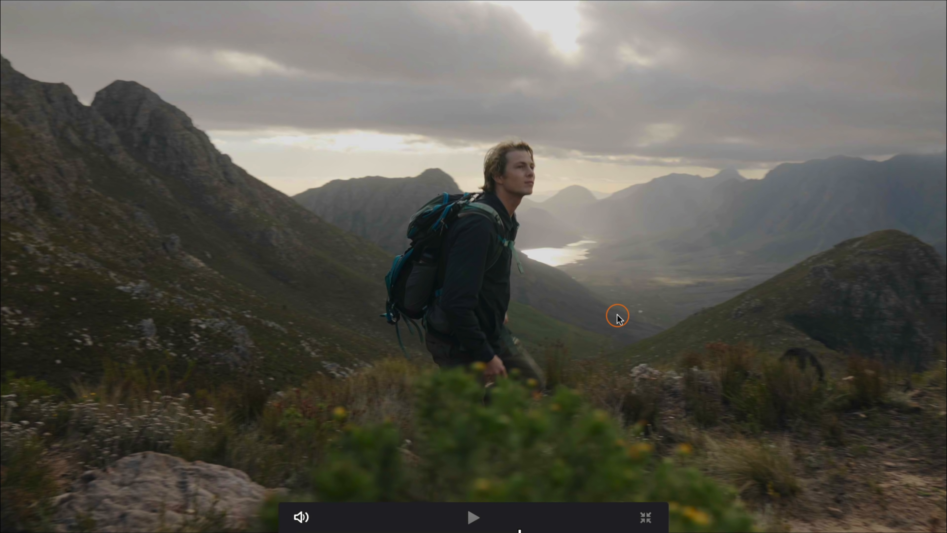
{"action": "key", "text": "super+f"}
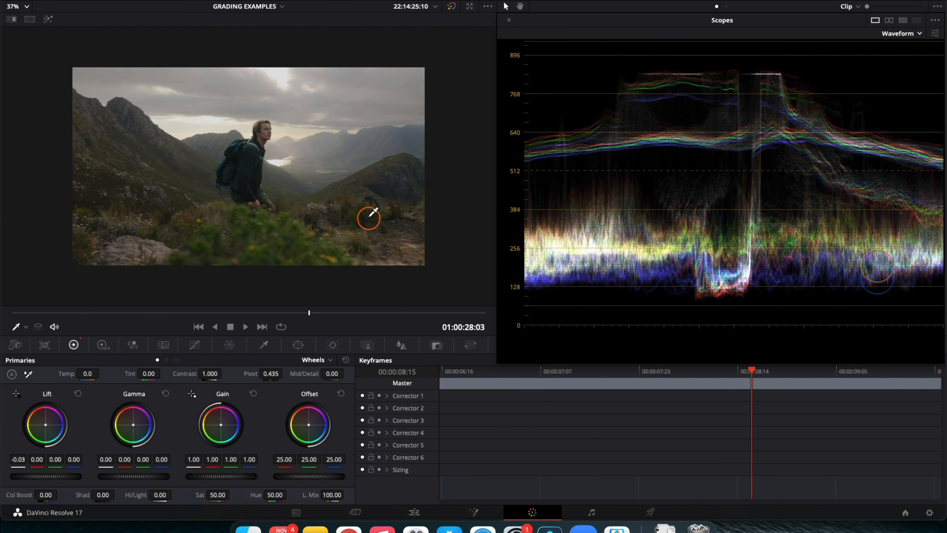